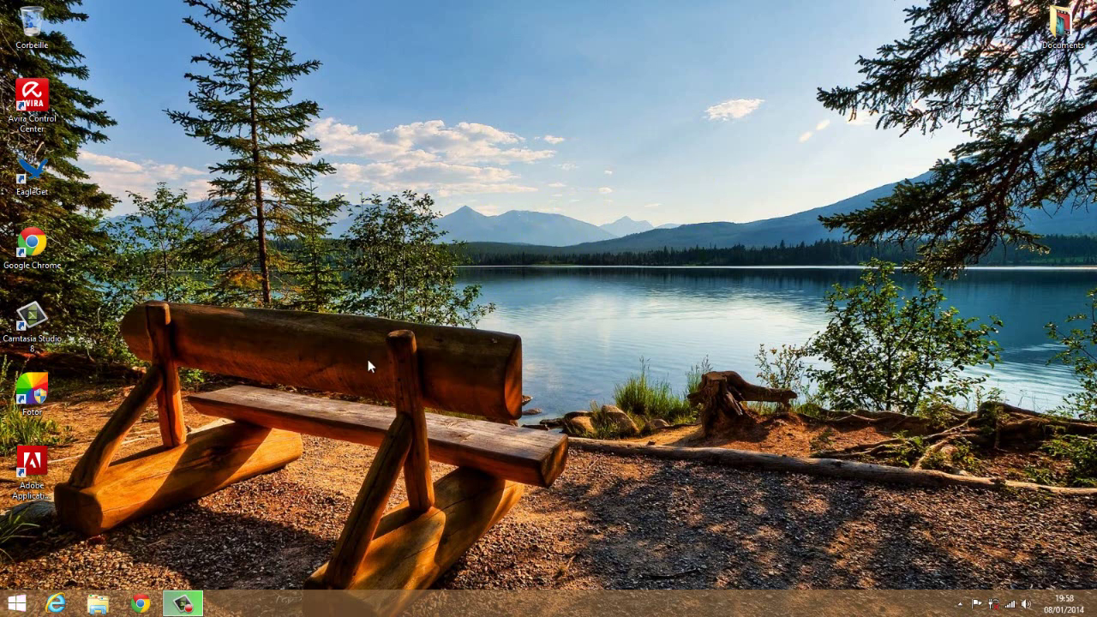
Open the Speech Recognition (Reconnaissance vocale) settings from the Control Panel, displayed as large icons (Grandes icônes)
{"action": "right_click", "coordinate": [16, 604]}
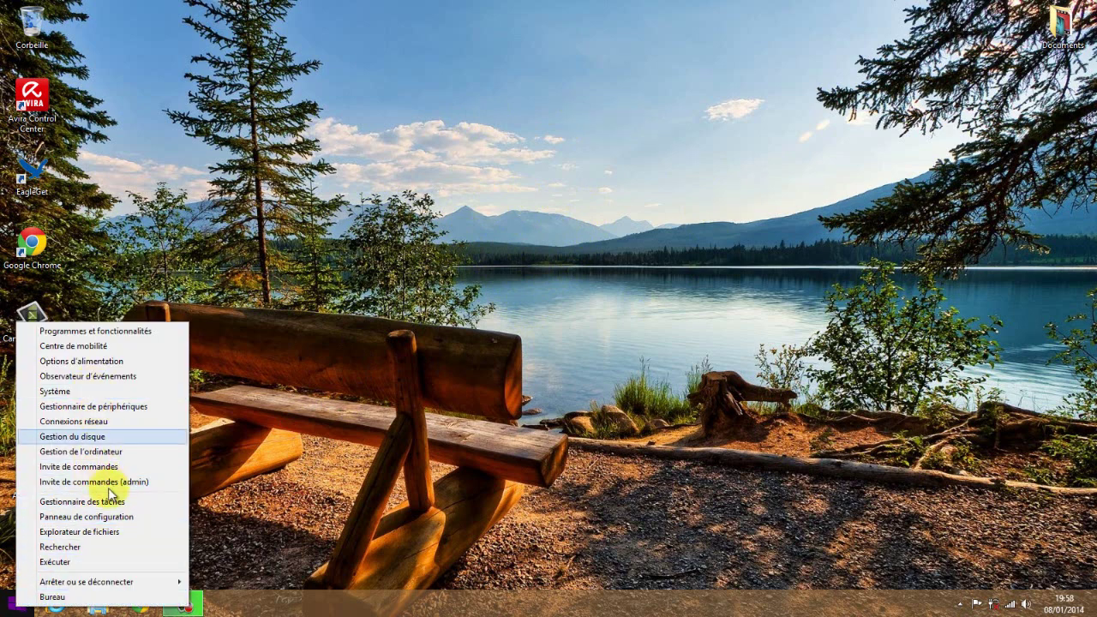
{"action": "left_click", "coordinate": [115, 518]}
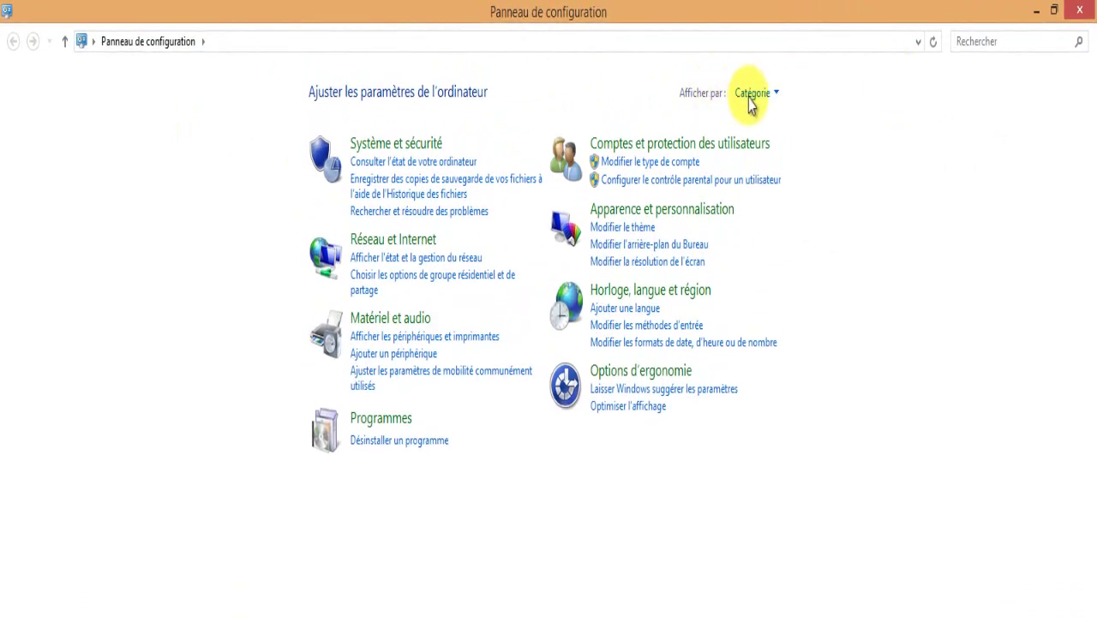
{"action": "left_click", "coordinate": [765, 66]}
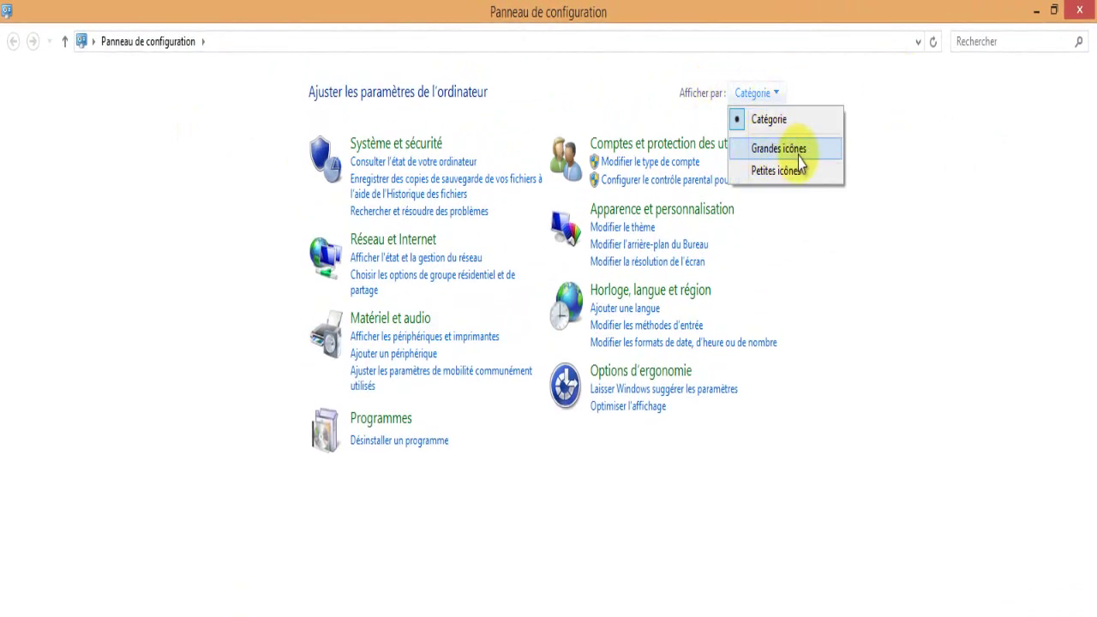
{"action": "left_click", "coordinate": [800, 152]}
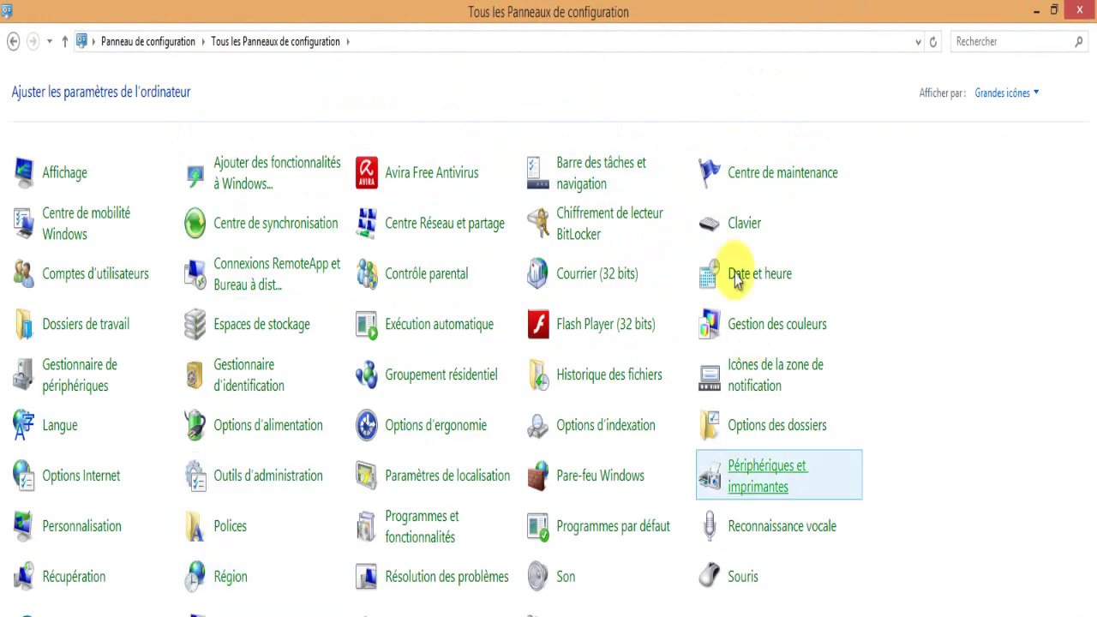
{"action": "left_click", "coordinate": [791, 526]}
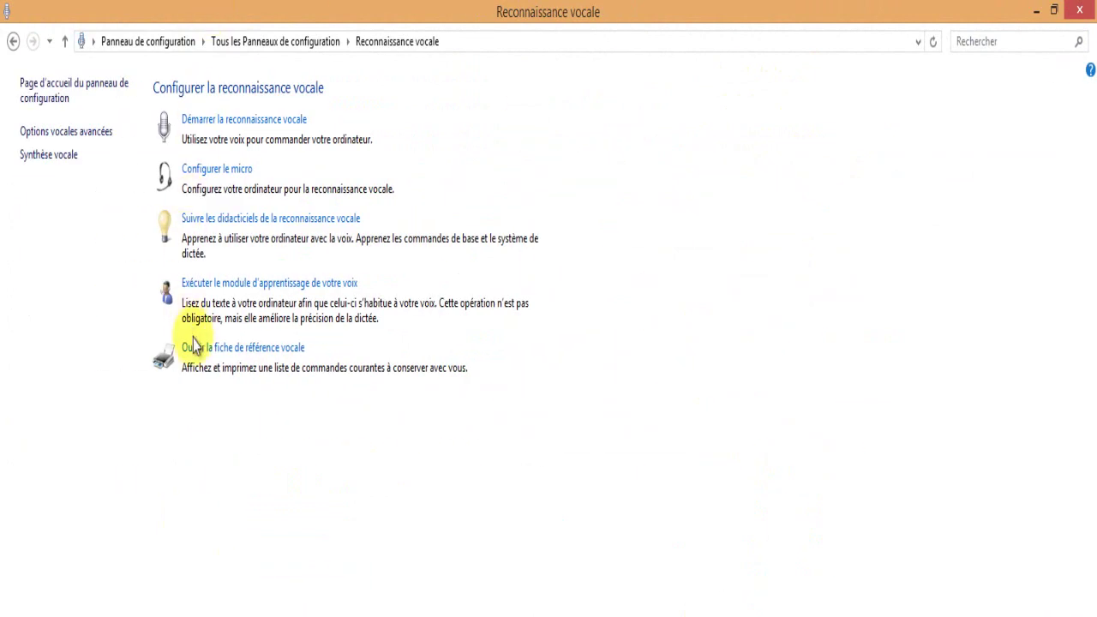
Start the speech recognition setup and configure the microphone as a headset microphone (Microphone sur casque), completing the reading volume test
{"action": "left_click", "coordinate": [238, 129]}
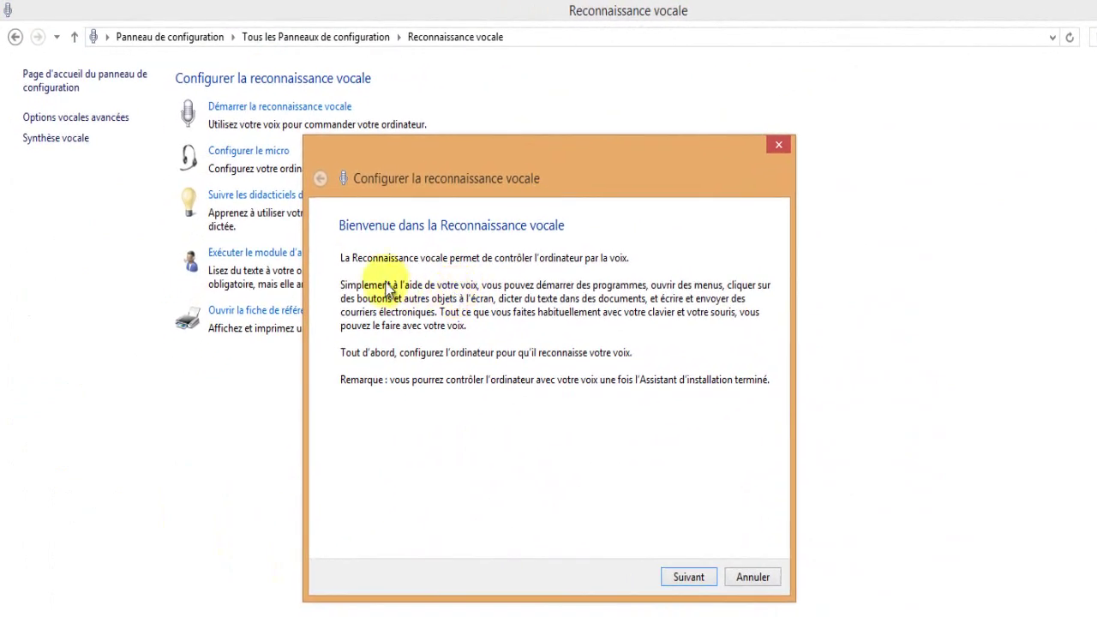
{"action": "left_click", "coordinate": [685, 583]}
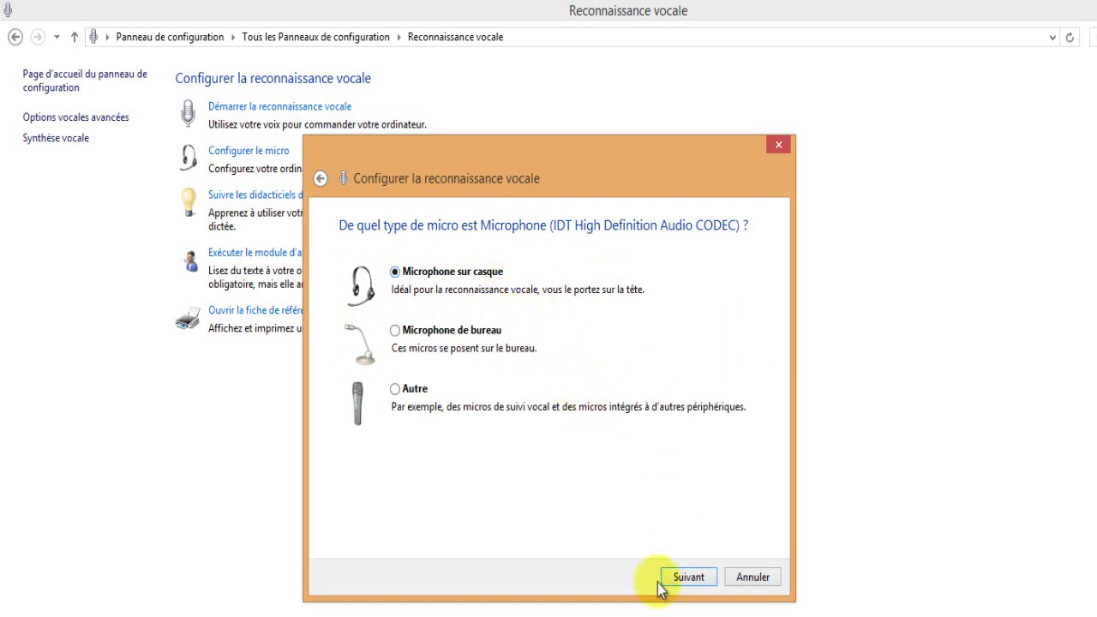
{"action": "left_click", "coordinate": [686, 578]}
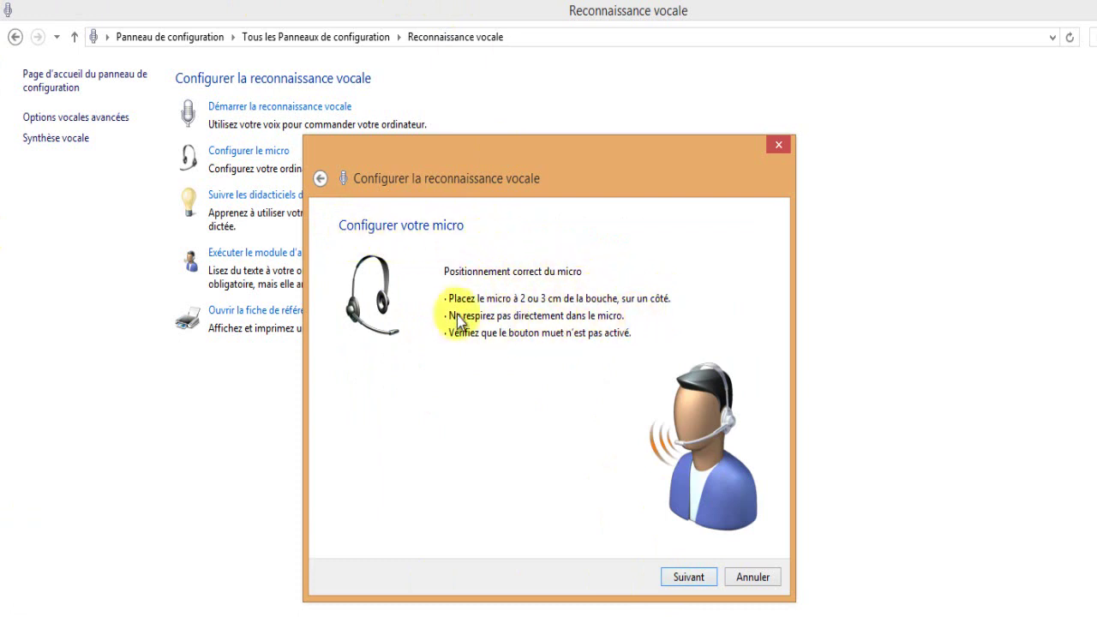
{"action": "left_click", "coordinate": [688, 578]}
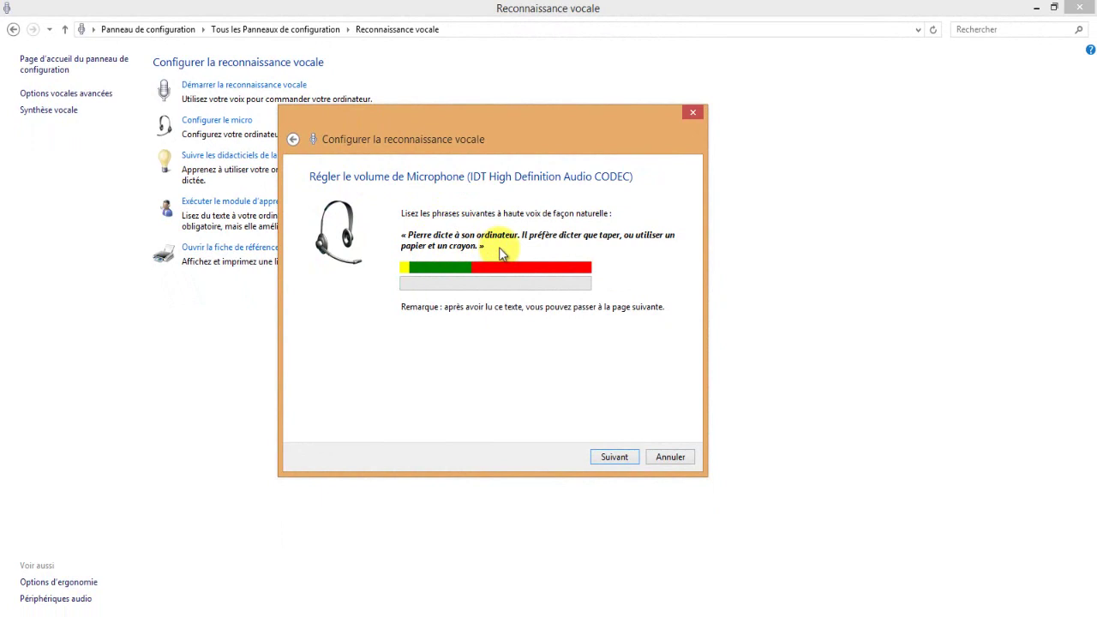
{"action": "left_click", "coordinate": [615, 460]}
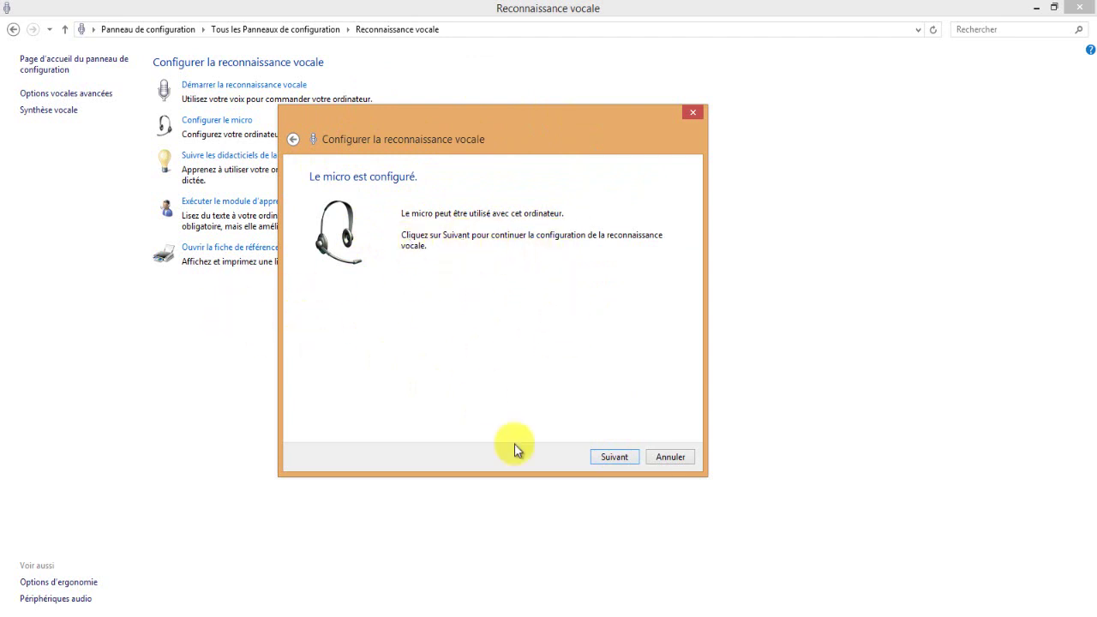
{"action": "left_click", "coordinate": [614, 457]}
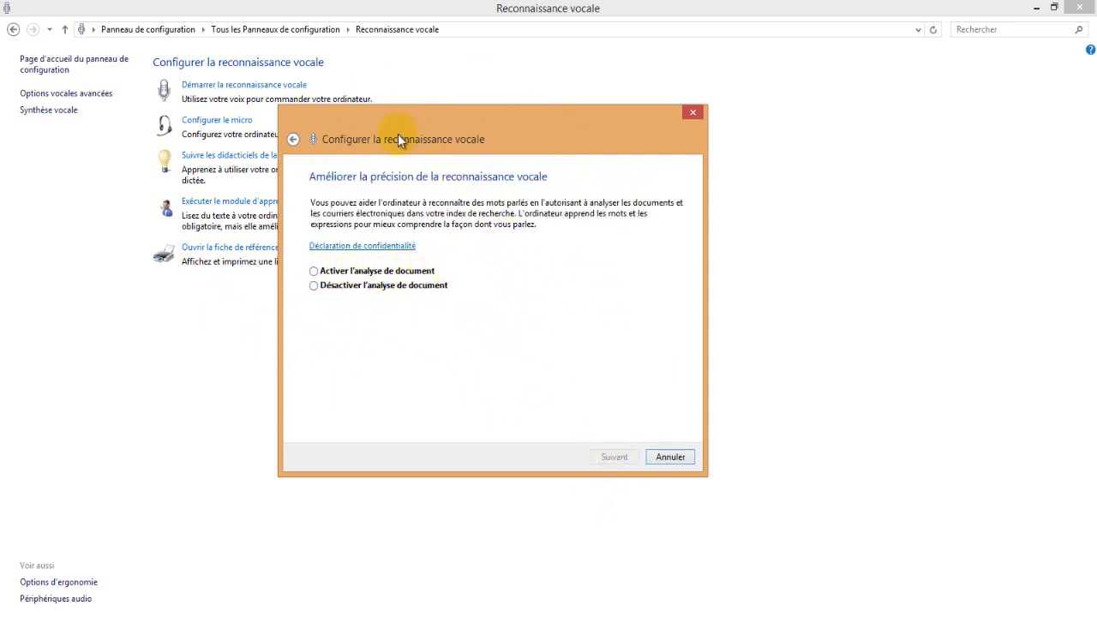
Enable document analysis (Activer l'analyse de document) and choose the voice activation mode (mode d'activation vocal)
{"action": "left_click_drag", "start_coordinate": [396, 131], "coordinate": [408, 150]}
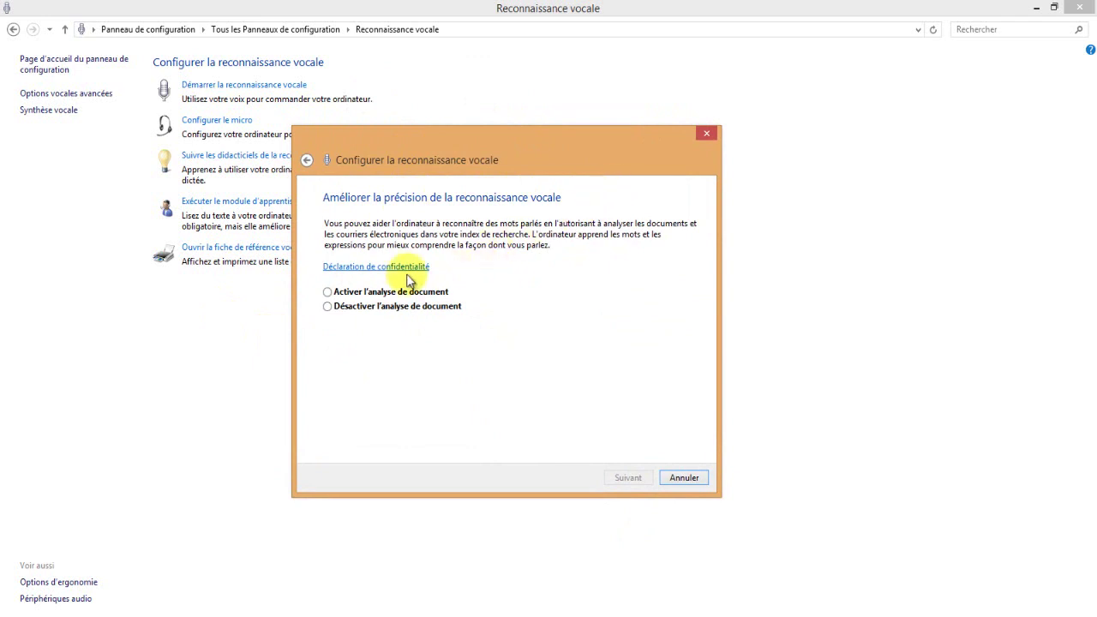
{"action": "left_click", "coordinate": [329, 293]}
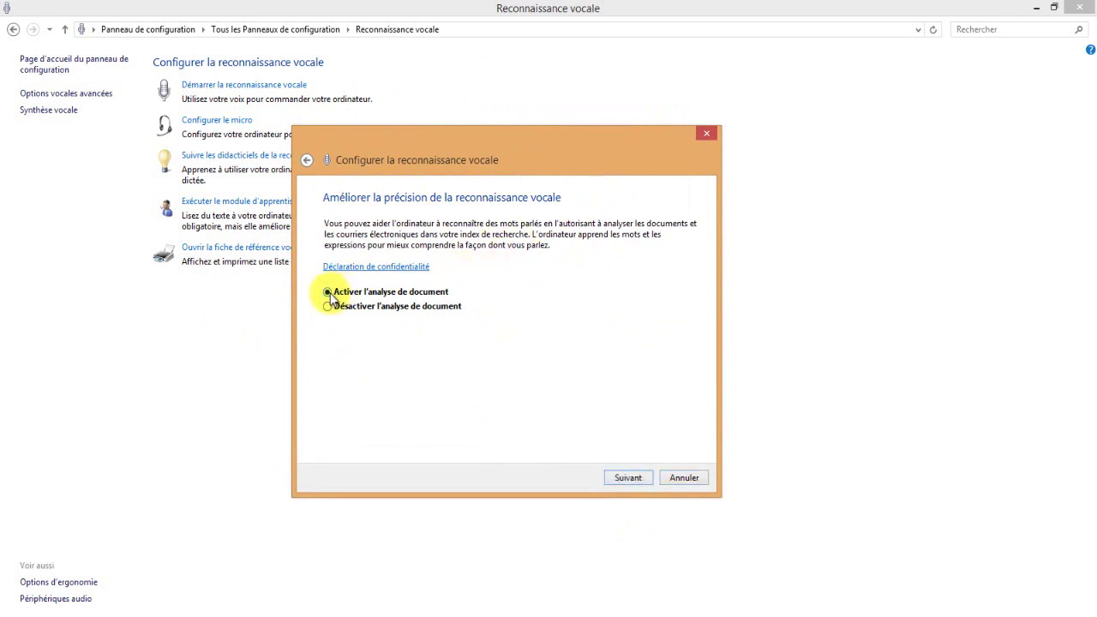
{"action": "left_click", "coordinate": [628, 478]}
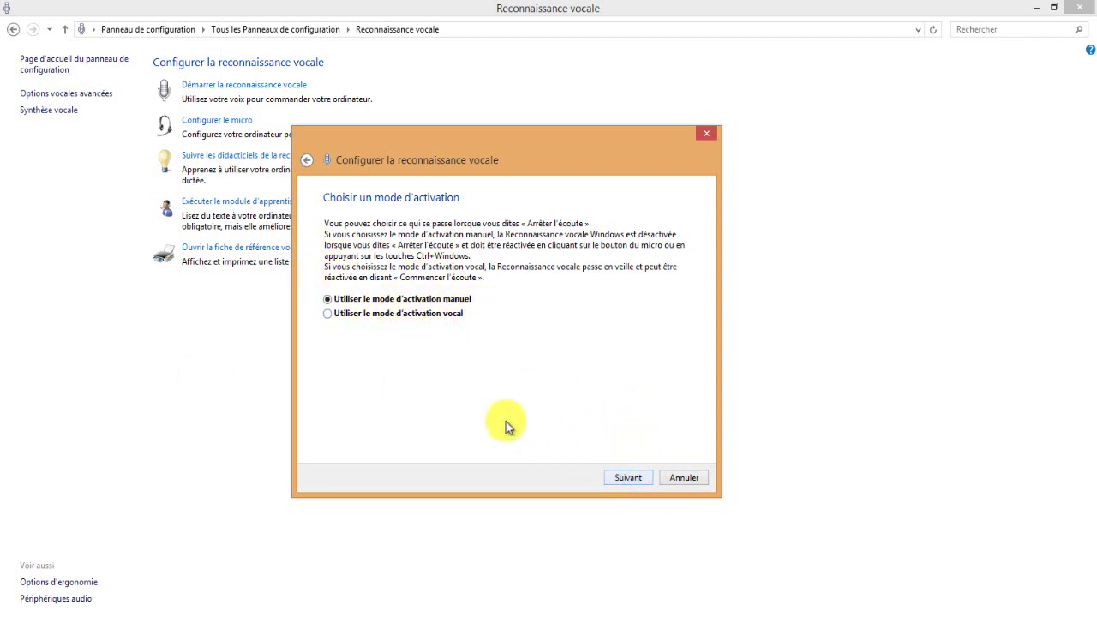
{"action": "left_click", "coordinate": [330, 315]}
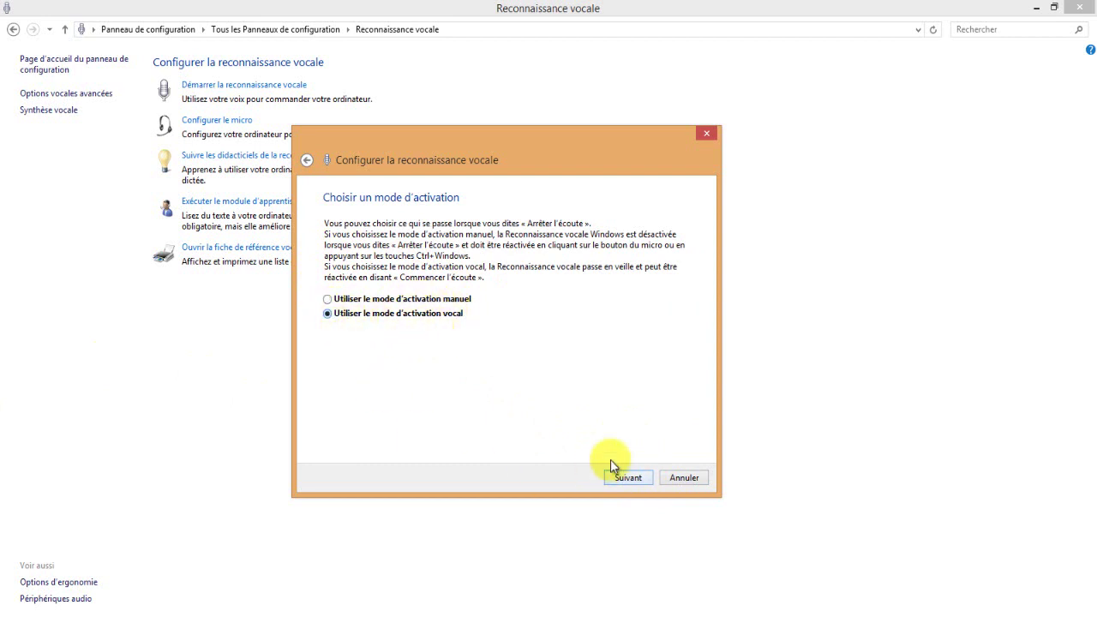
{"action": "left_click", "coordinate": [631, 480]}
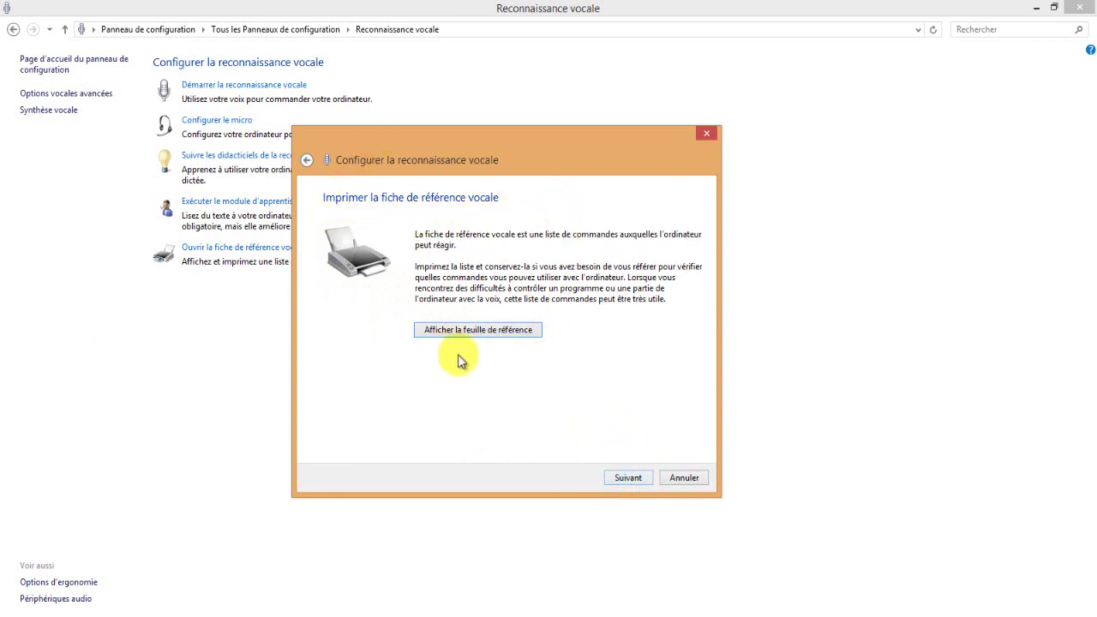
Skip the voice reference sheet and turn off launching Speech Recognition at computer startup
{"action": "left_click", "coordinate": [636, 481]}
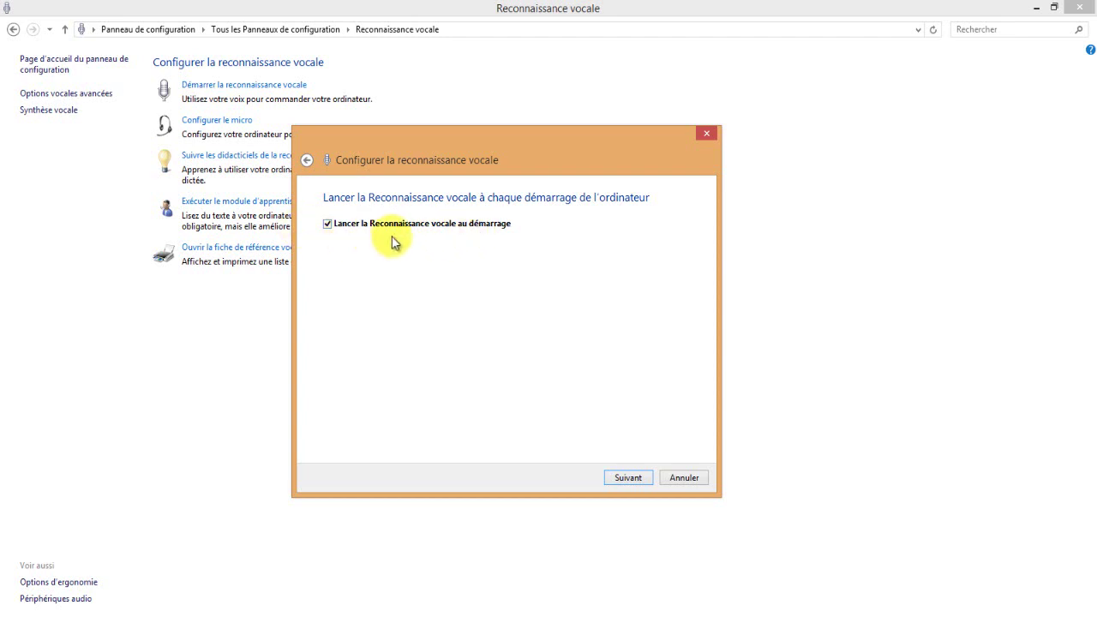
{"action": "left_click", "coordinate": [333, 226]}
{"action": "left_click", "coordinate": [627, 478]}
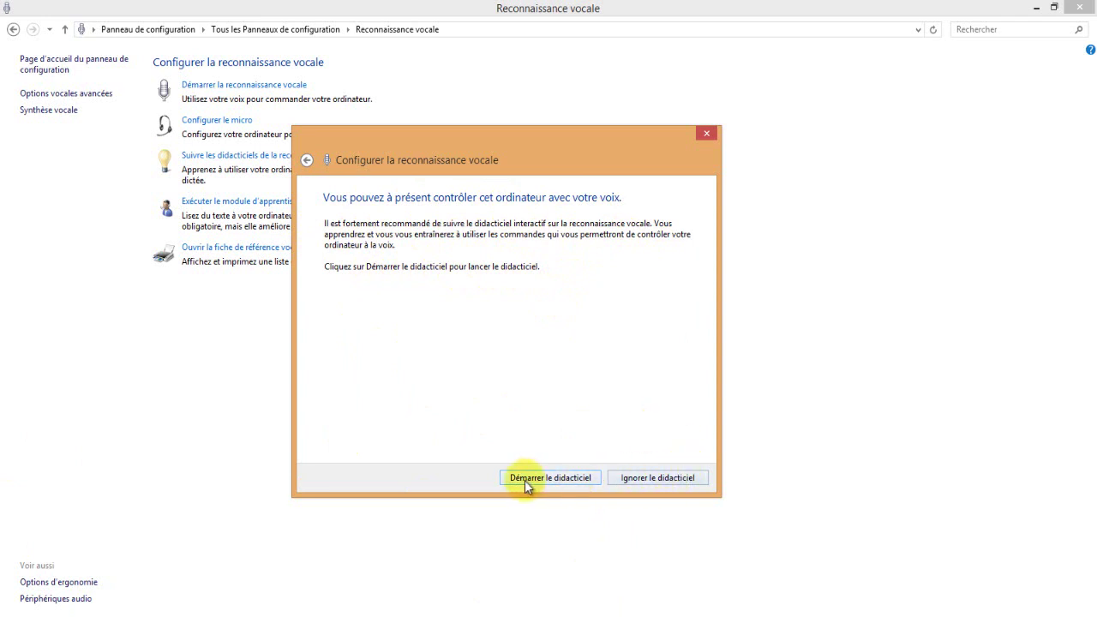
Start the speech recognition tutorial and view the How to use Speech Recognition page in the browser
{"action": "left_click", "coordinate": [569, 482]}
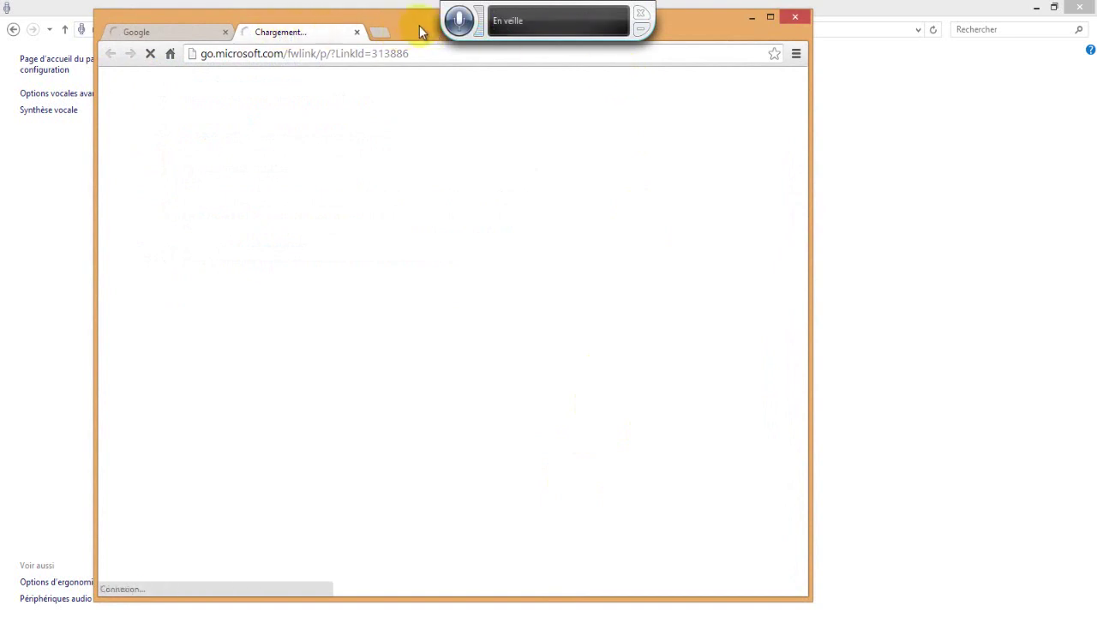
{"action": "left_click_drag", "start_coordinate": [419, 32], "coordinate": [523, 137]}
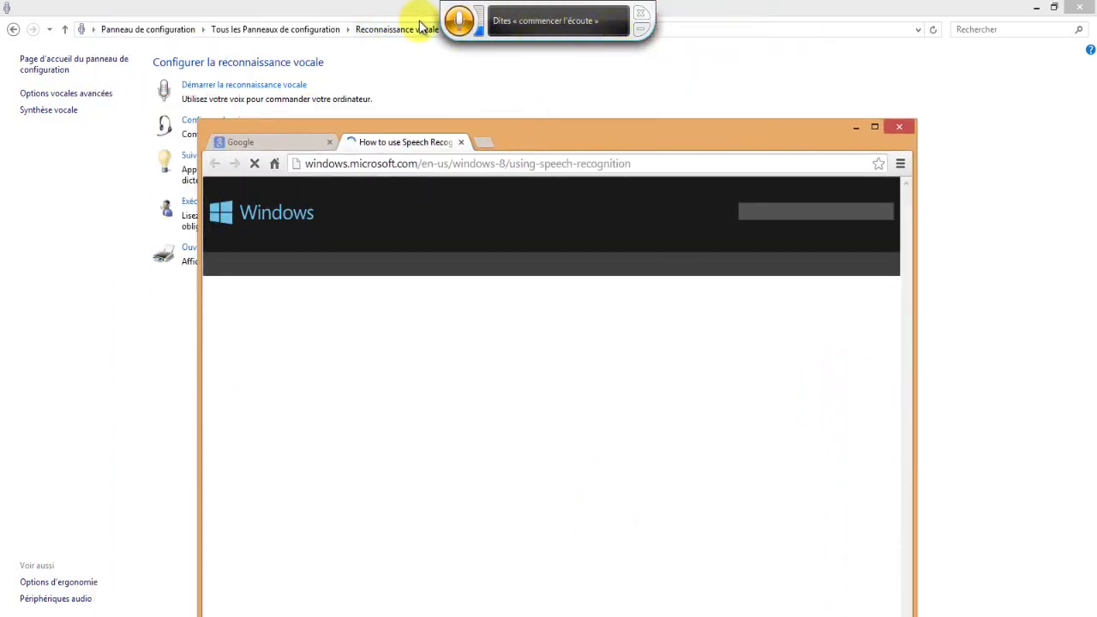
{"action": "double_click", "coordinate": [588, 142]}
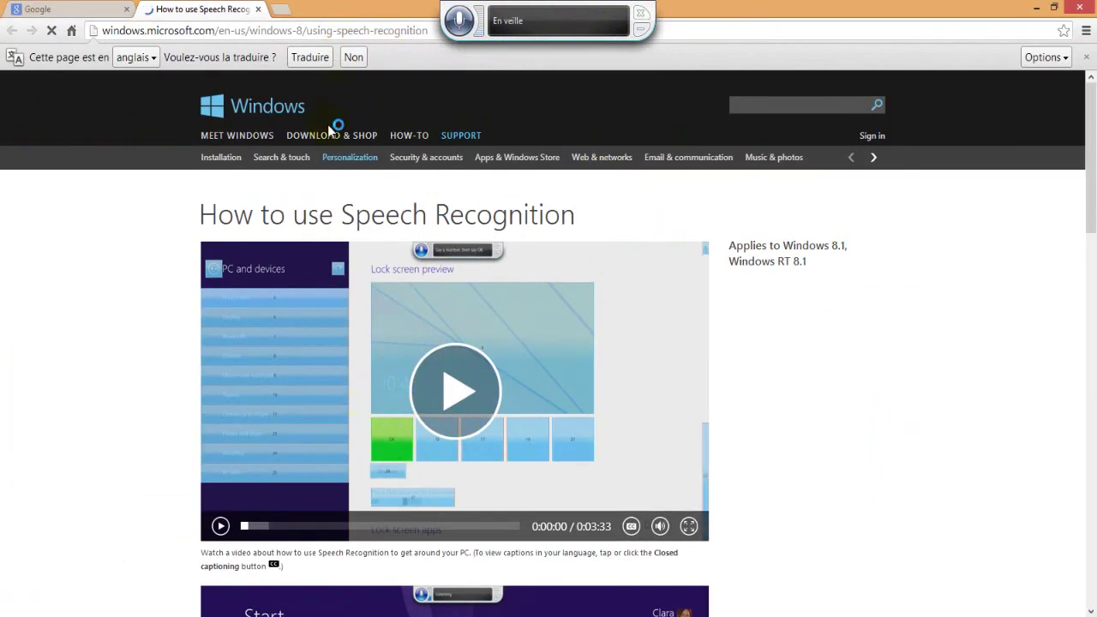
{"action": "double_click", "coordinate": [369, 10]}
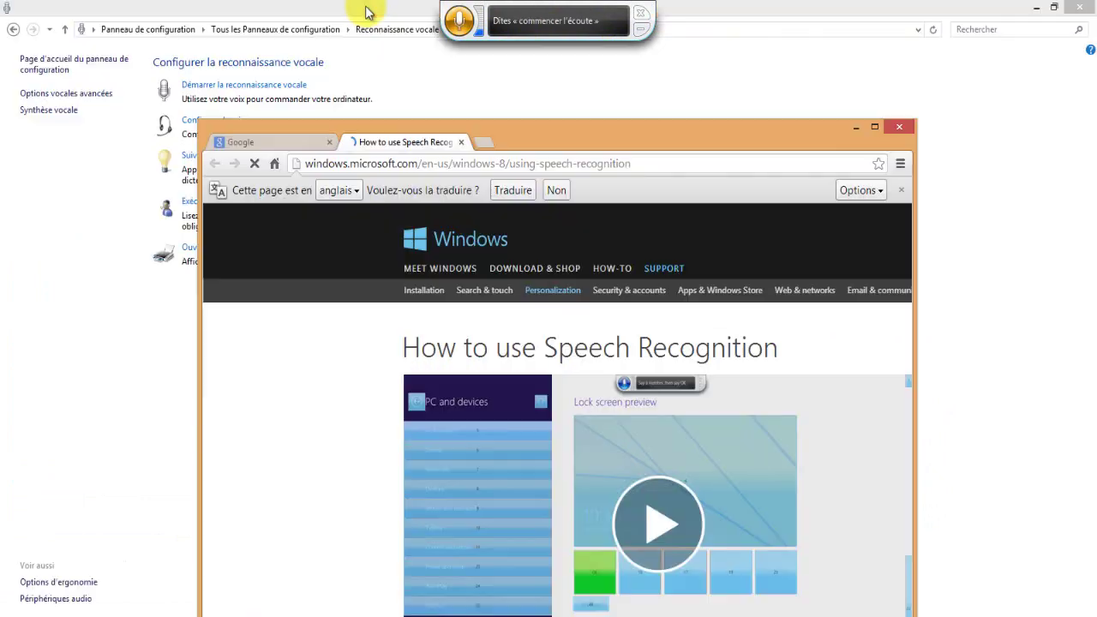
Switch the browser to the Google page, minimize it, and close the Control Panel window
{"action": "left_click", "coordinate": [247, 147]}
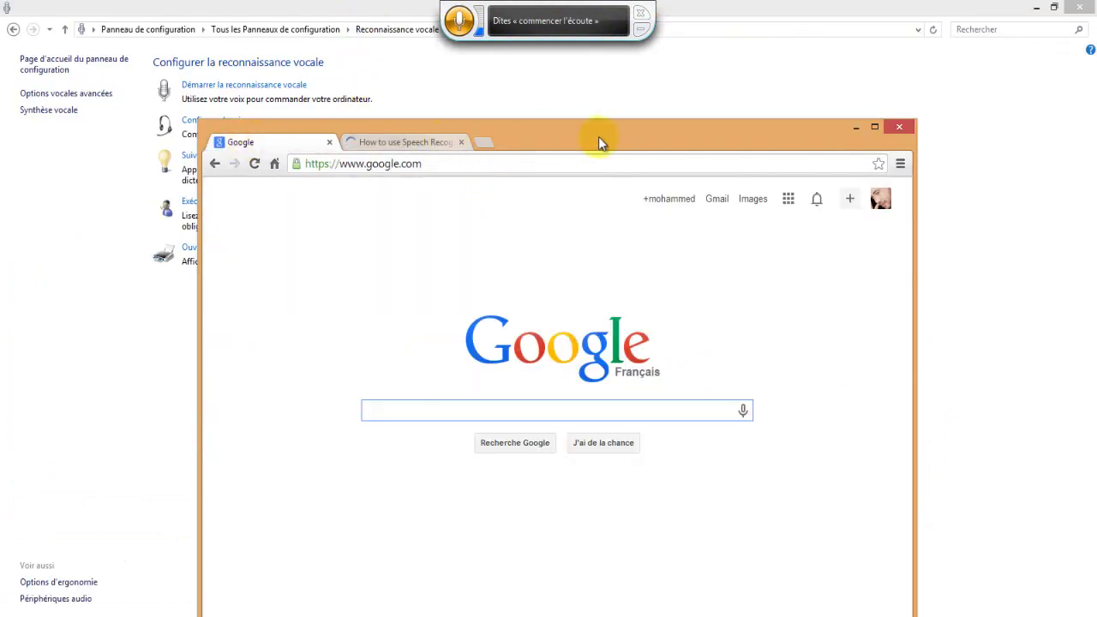
{"action": "left_click", "coordinate": [856, 128]}
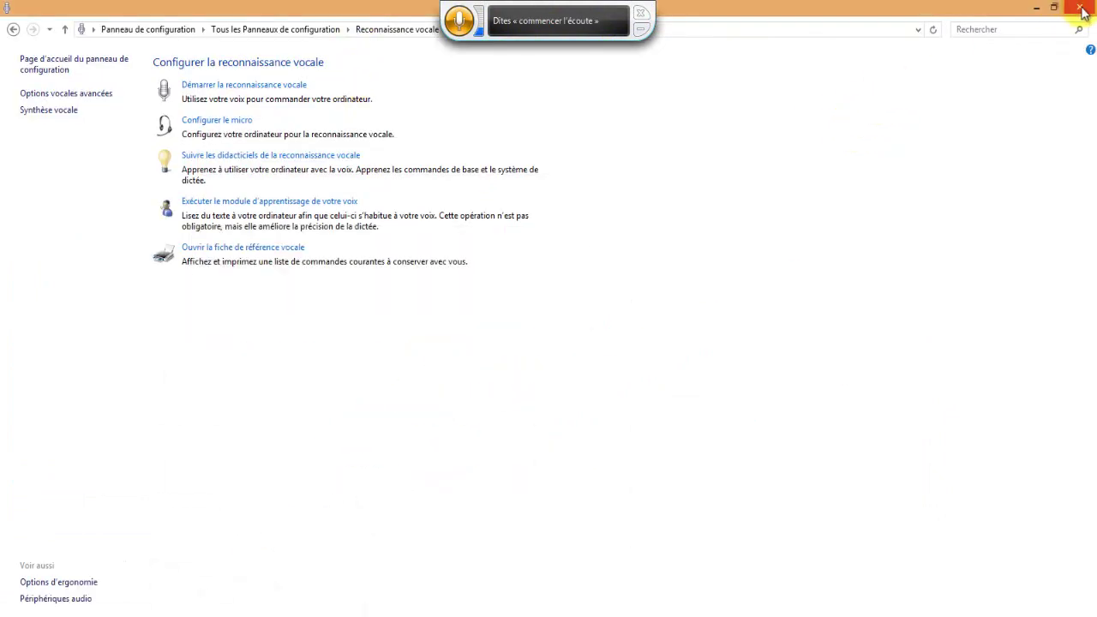
{"action": "left_click", "coordinate": [1080, 7]}
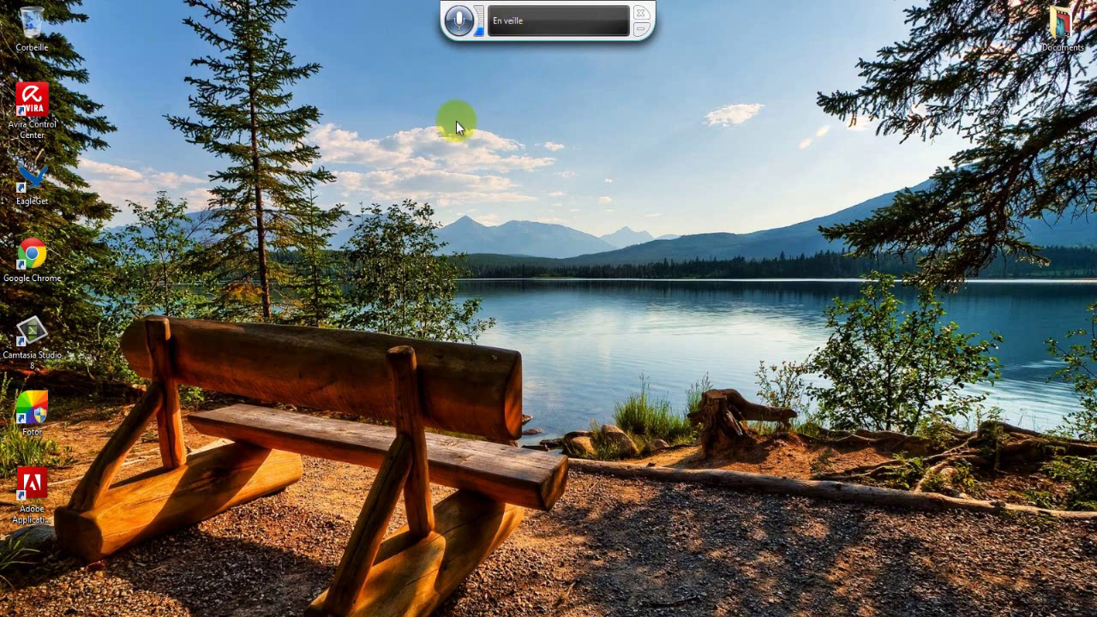
Turn on voice listening and close the browser window
{"action": "left_click", "coordinate": [460, 21]}
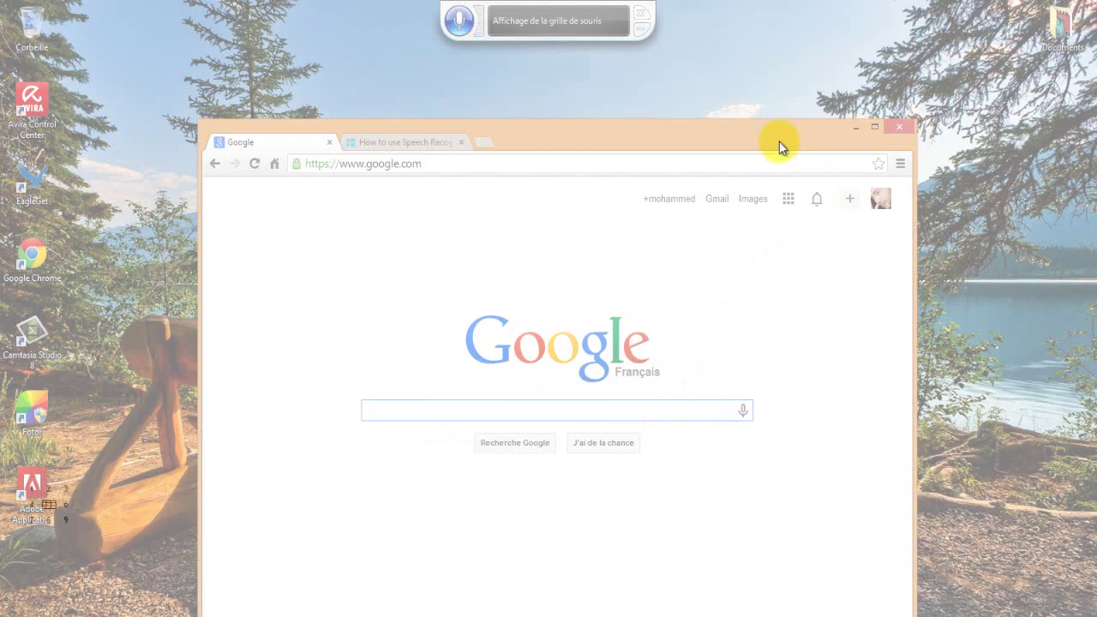
{"action": "left_click", "coordinate": [900, 129]}
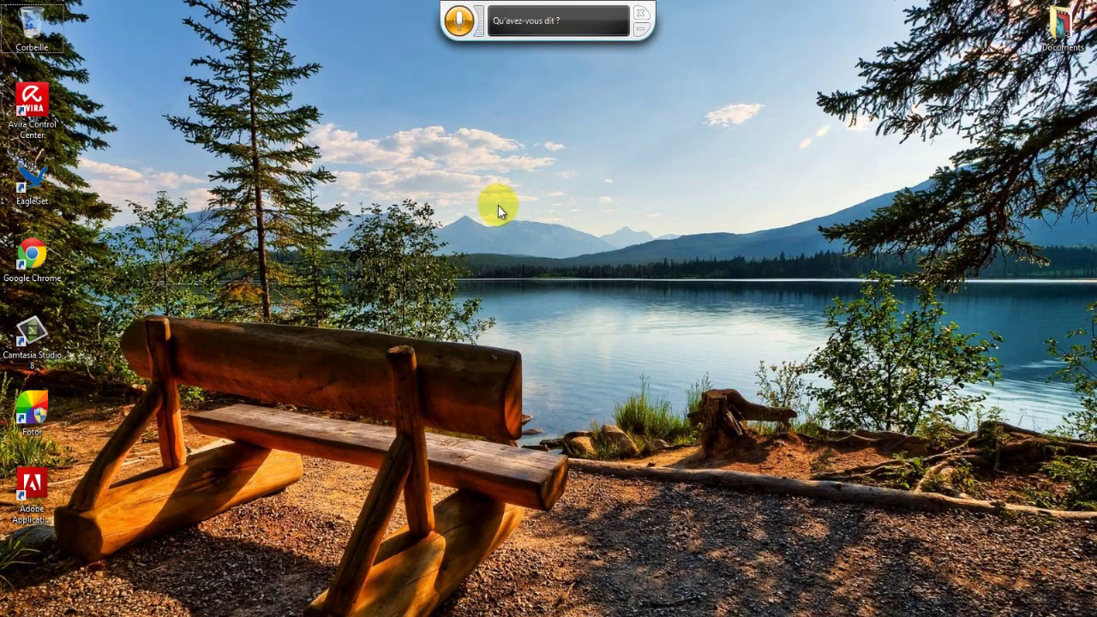
Create a new Microsoft Word document on the desktop, open it, and display its page layout options
{"action": "right_click", "coordinate": [481, 206]}
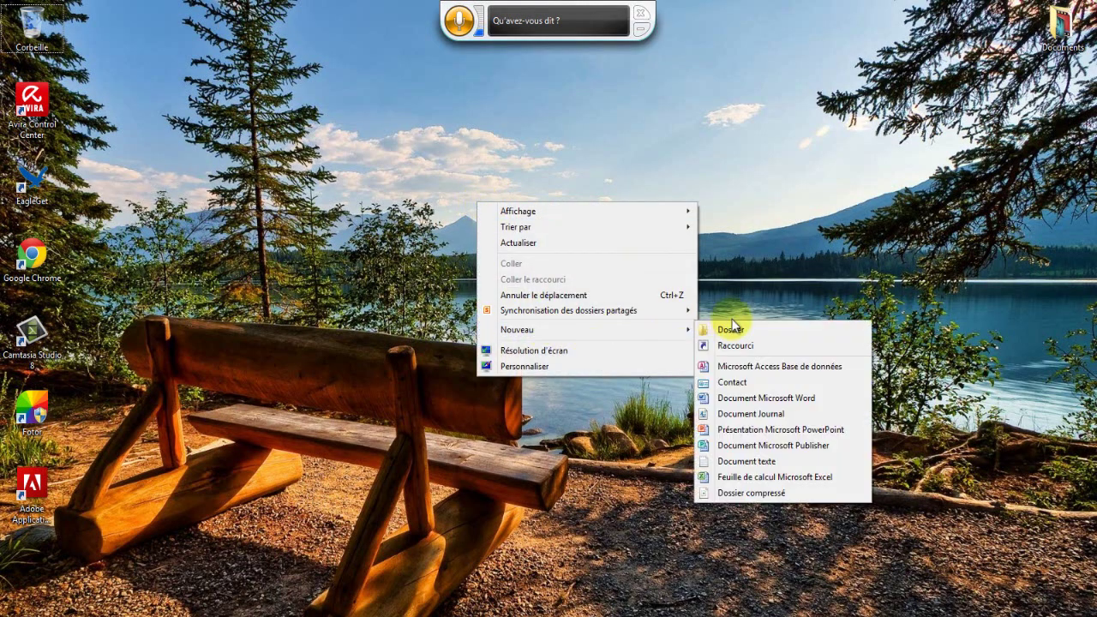
{"action": "mouse_move", "coordinate": [684, 341]}
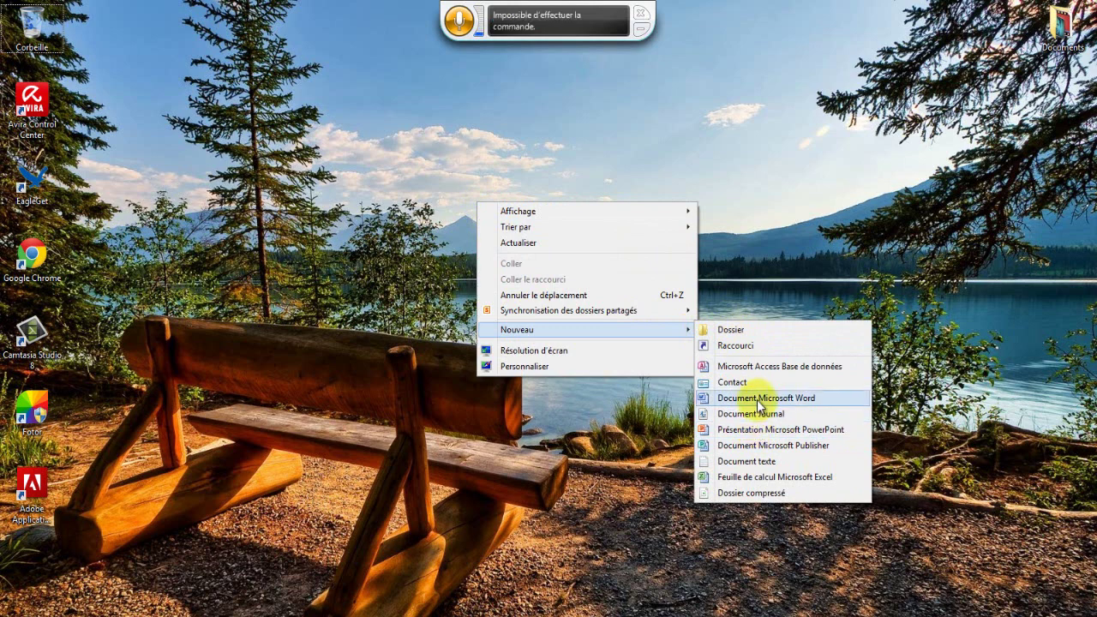
{"action": "left_click", "coordinate": [733, 398]}
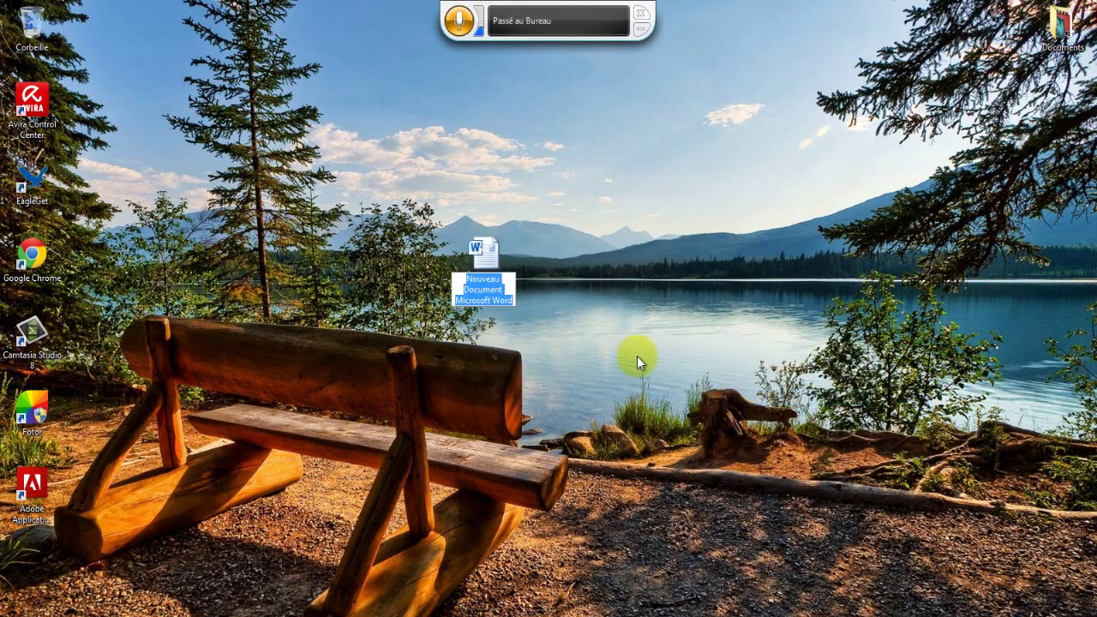
{"action": "left_click", "coordinate": [485, 258]}
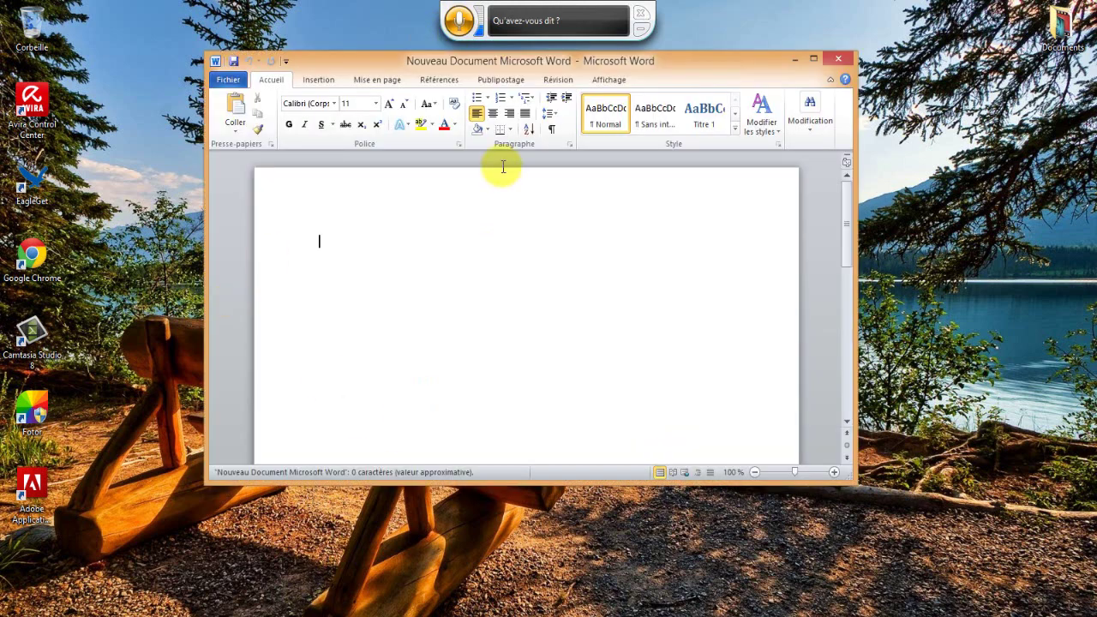
{"action": "left_click", "coordinate": [375, 79]}
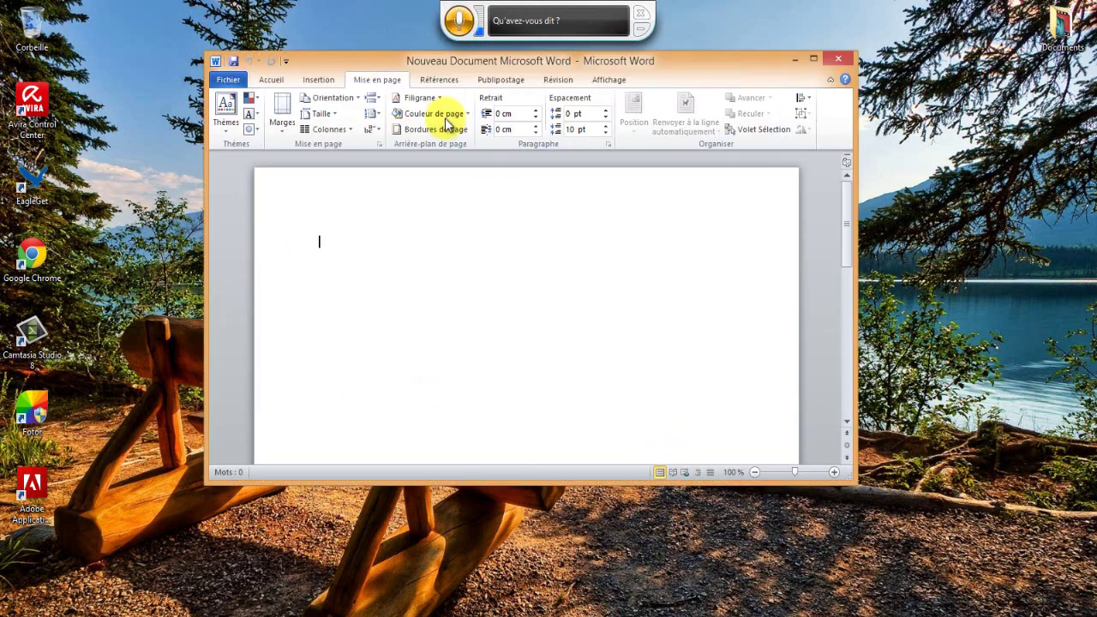
Turn on voice listening, clear the first line, and dictate "Salut est-ce que ça va me moi je m’appelle"
{"action": "left_click", "coordinate": [462, 25]}
{"action": "left_click_drag", "start_coordinate": [380, 251], "coordinate": [287, 245]}
{"action": "key", "text": "BackSpace"}
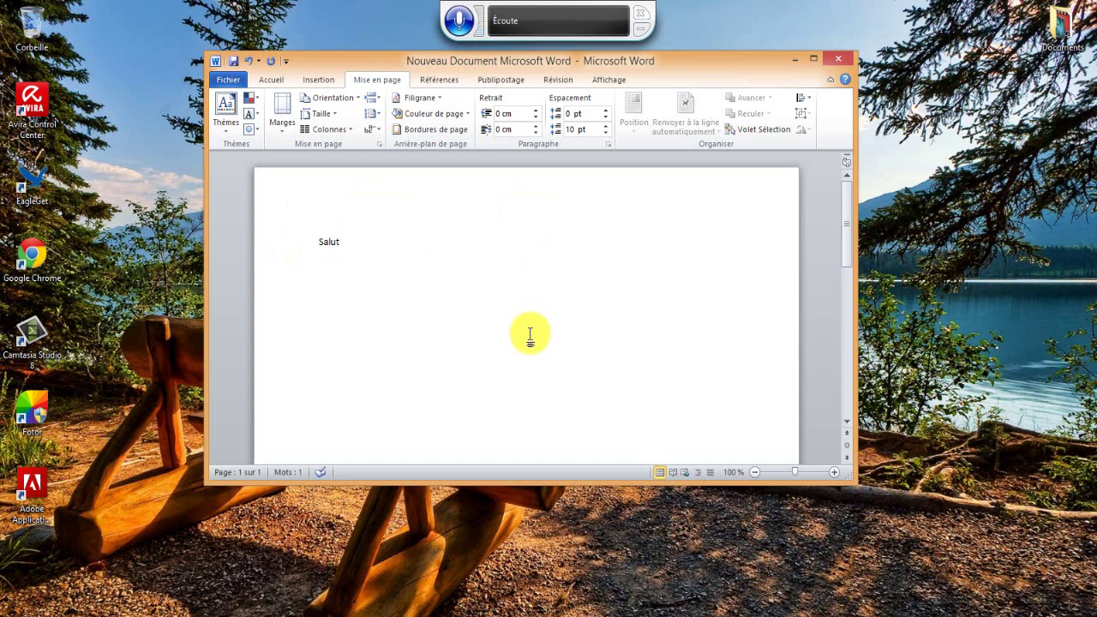
{"action": "type", "text": "est-ce que ça va me"}
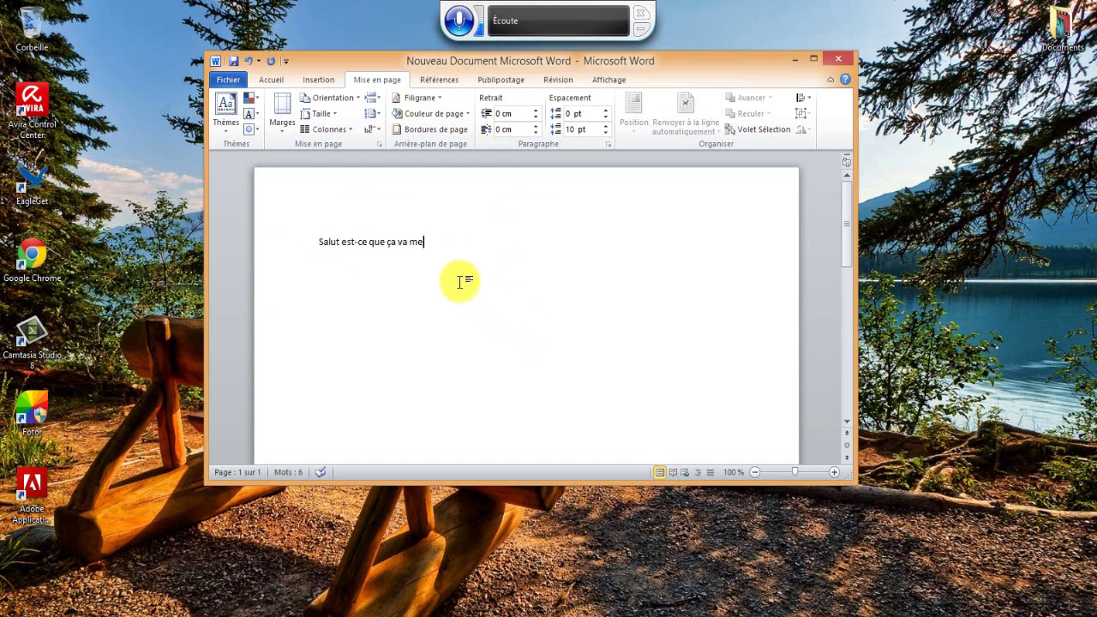
{"action": "type", "text": " moi je m’appelle"}
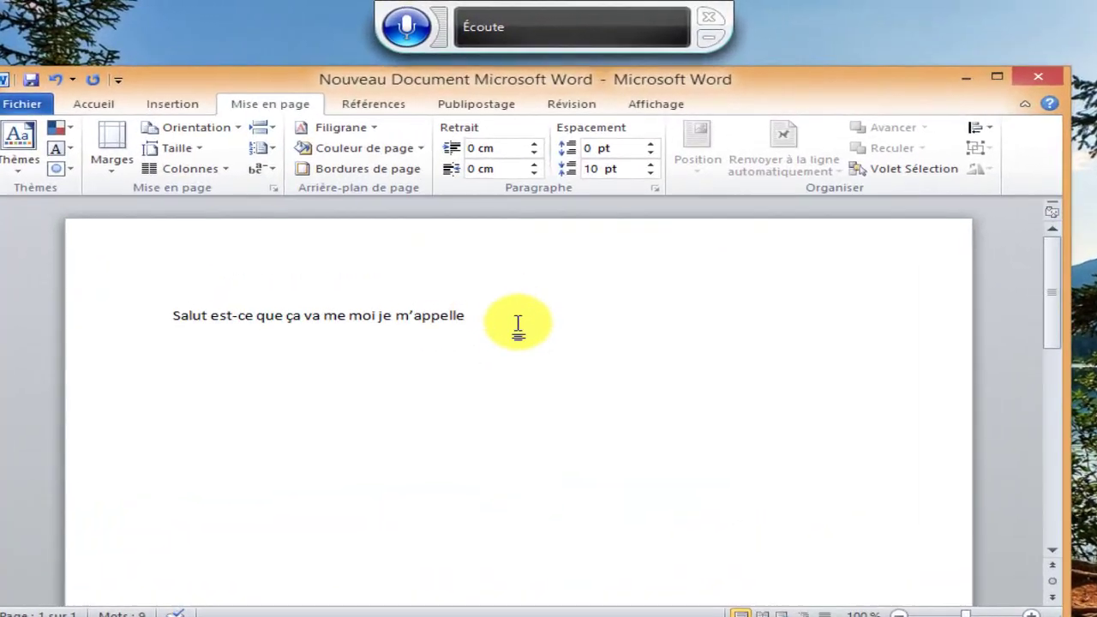
Delete the dictated greeting line, replace it with "De ses cibles avant", and clear that line as well
{"action": "left_click", "coordinate": [101, 328]}
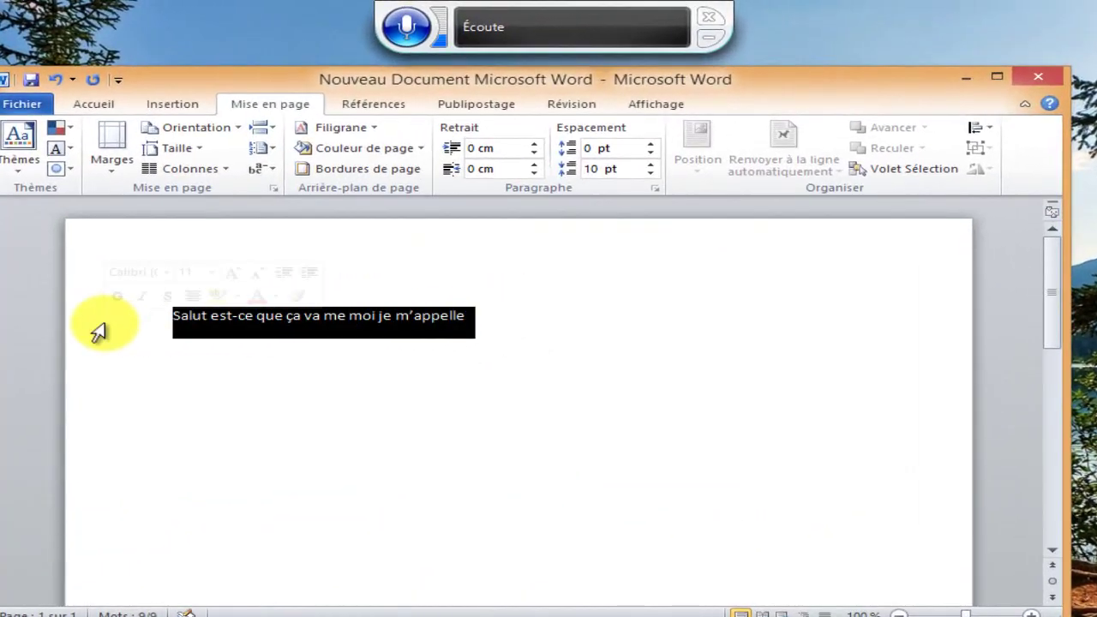
{"action": "key", "text": "Delete"}
{"action": "type", "text": "De ses cibles avant"}
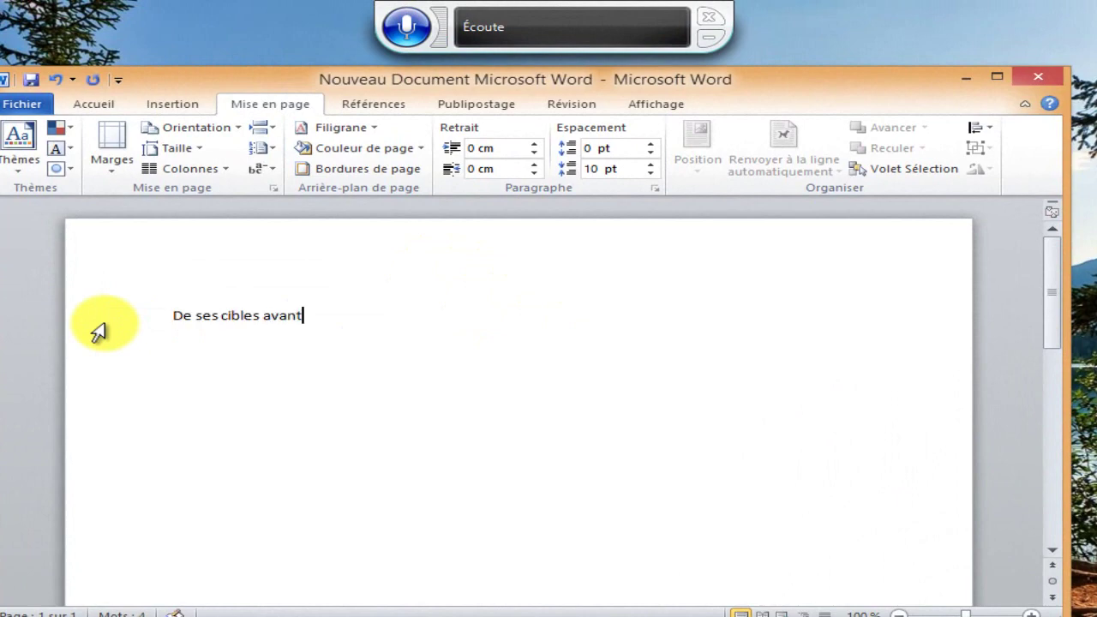
{"action": "key", "text": "shift+Home"}
{"action": "key", "text": "Delete"}
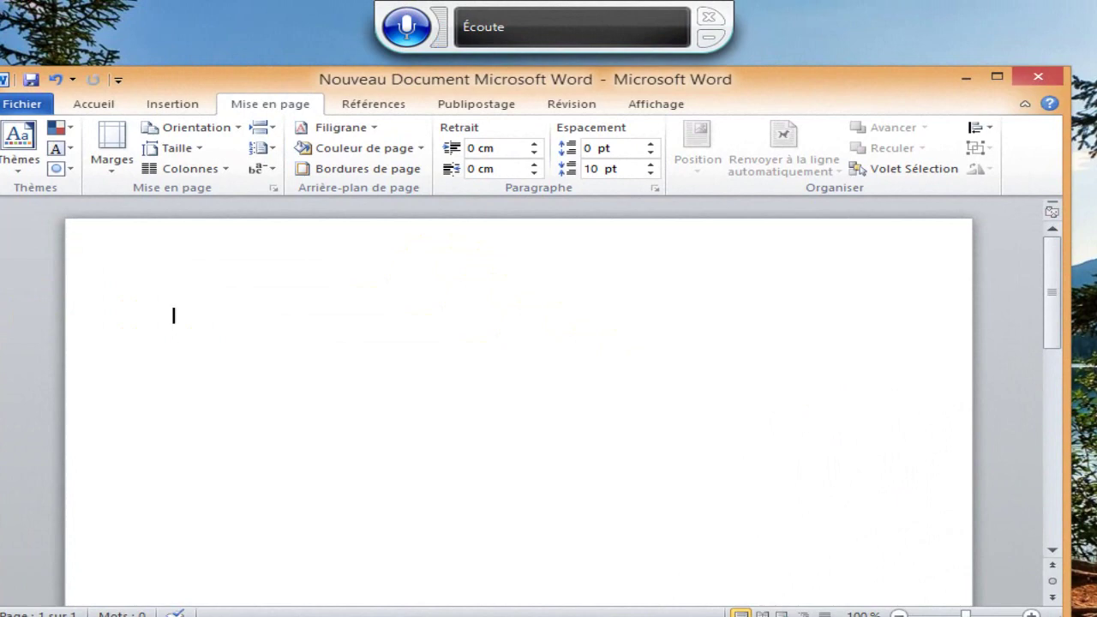
Dictate a self-introduction, "Je veux écrire", a greeting to a named person, and "Gva et rédigé mon rapport concernant mon rapport de stage" on separate lines
{"action": "type", "text": "Bonjour je m’appelle Mohamed"}
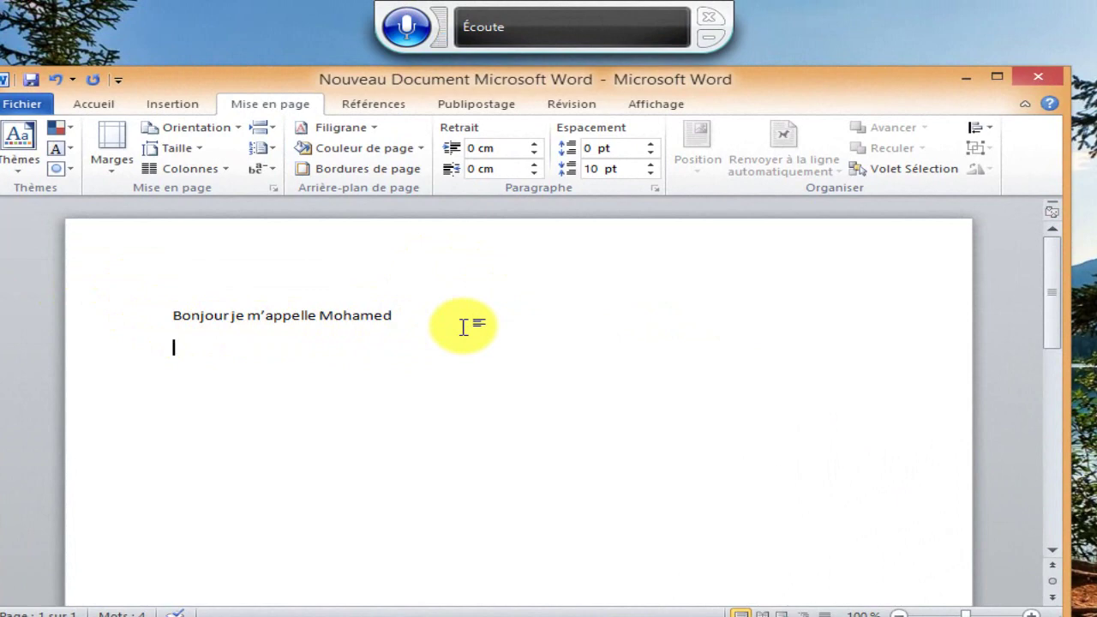
{"action": "type", "text": "Je veux écrire"}
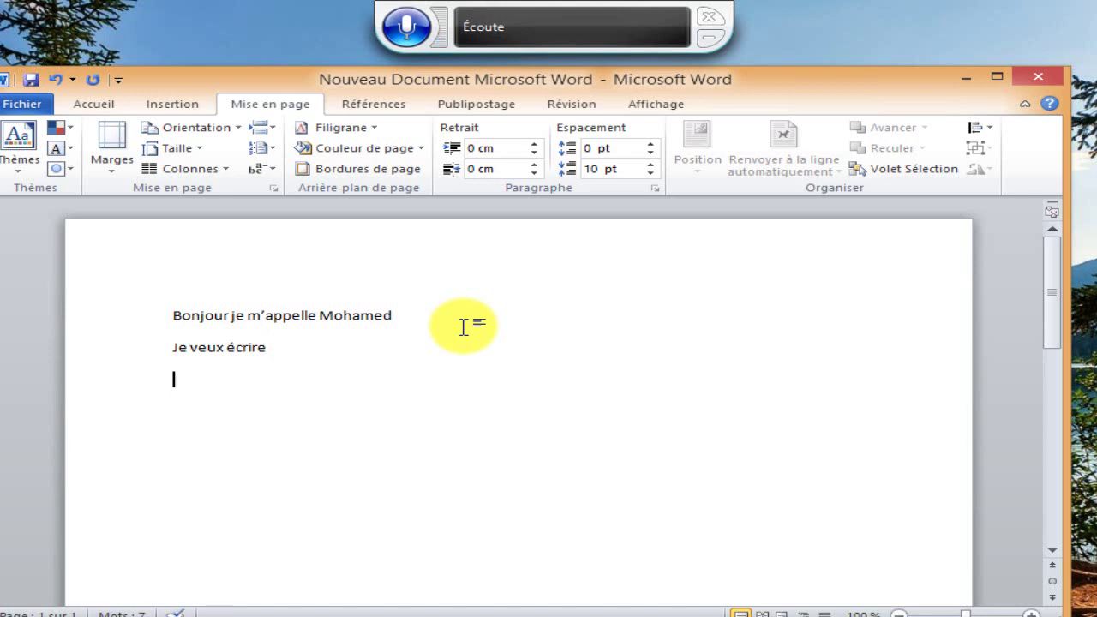
{"action": "type", "text": "Salut muster Saïd"}
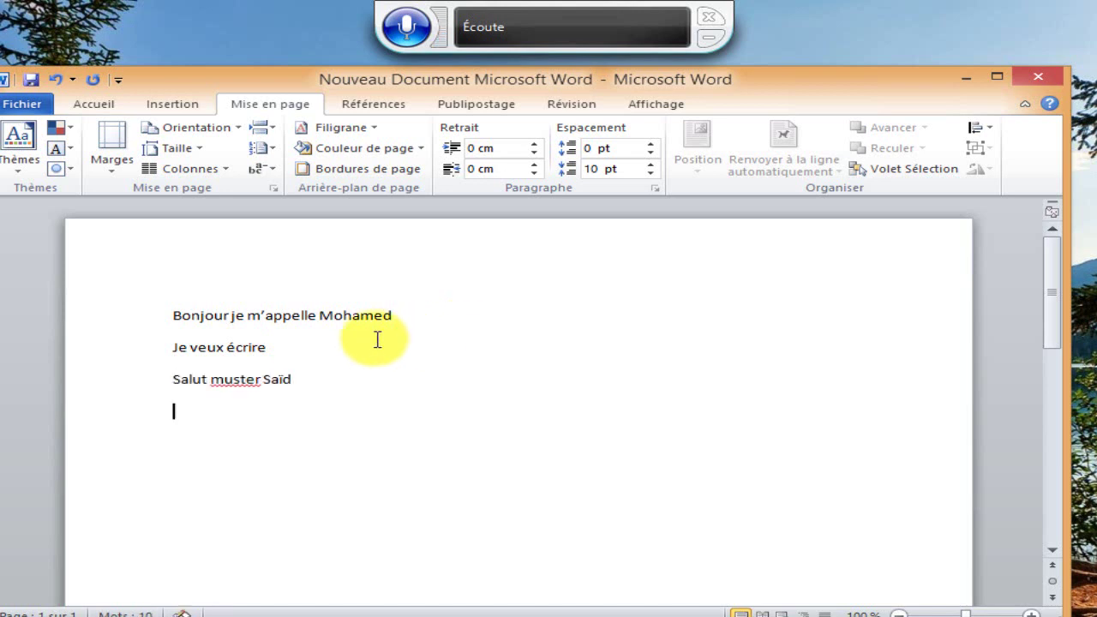
{"action": "key", "text": "Return"}
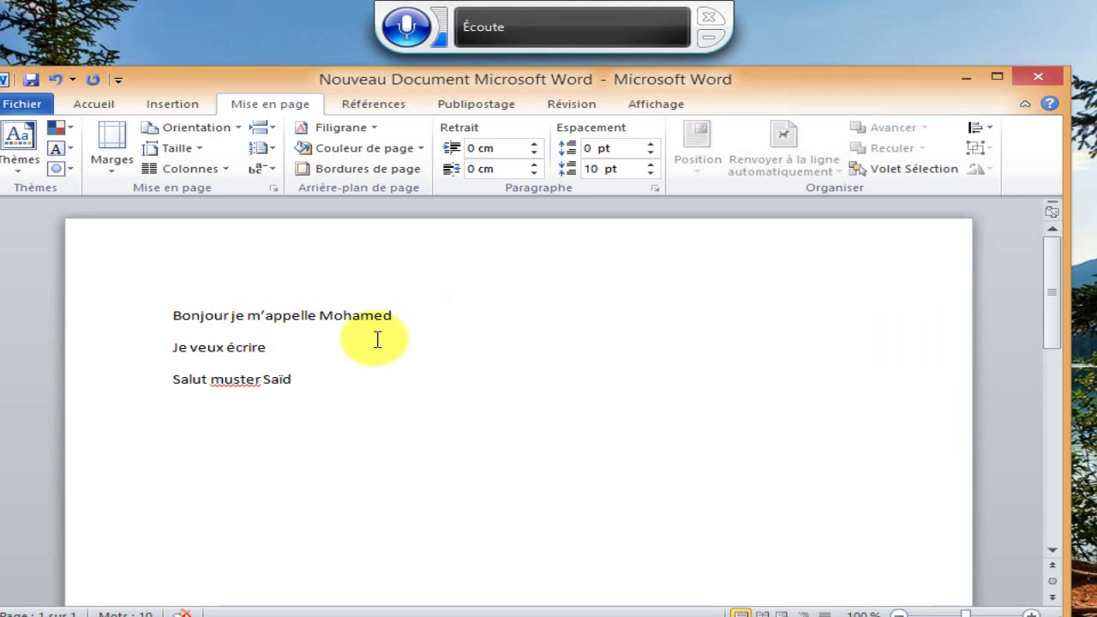
{"action": "type", "text": "Gva et rédigé mon rapport"}
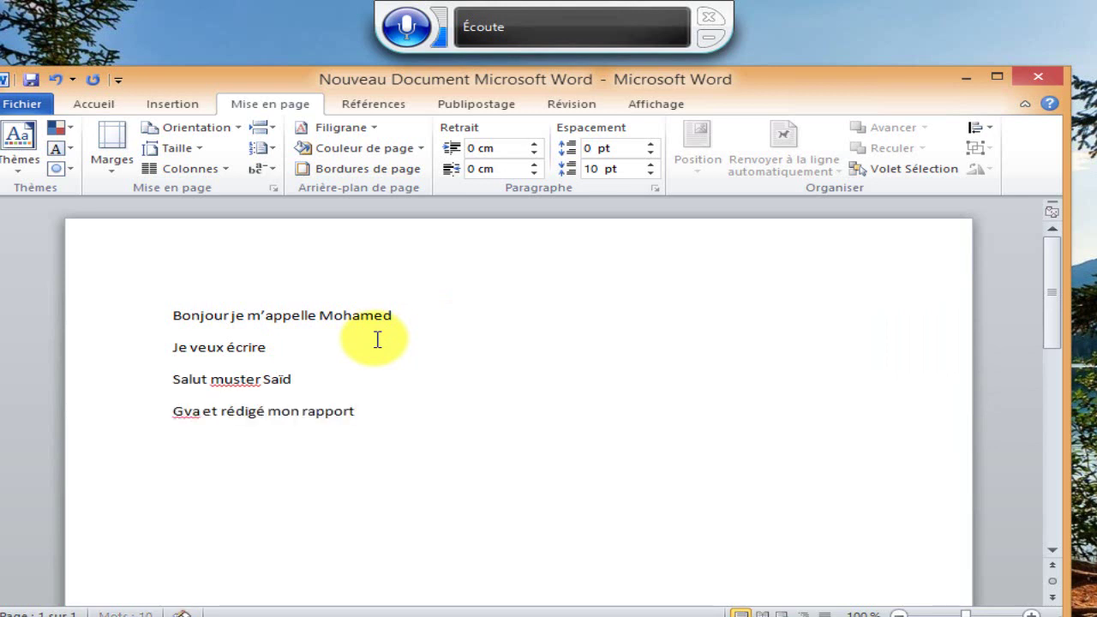
{"action": "type", "text": " concernant"}
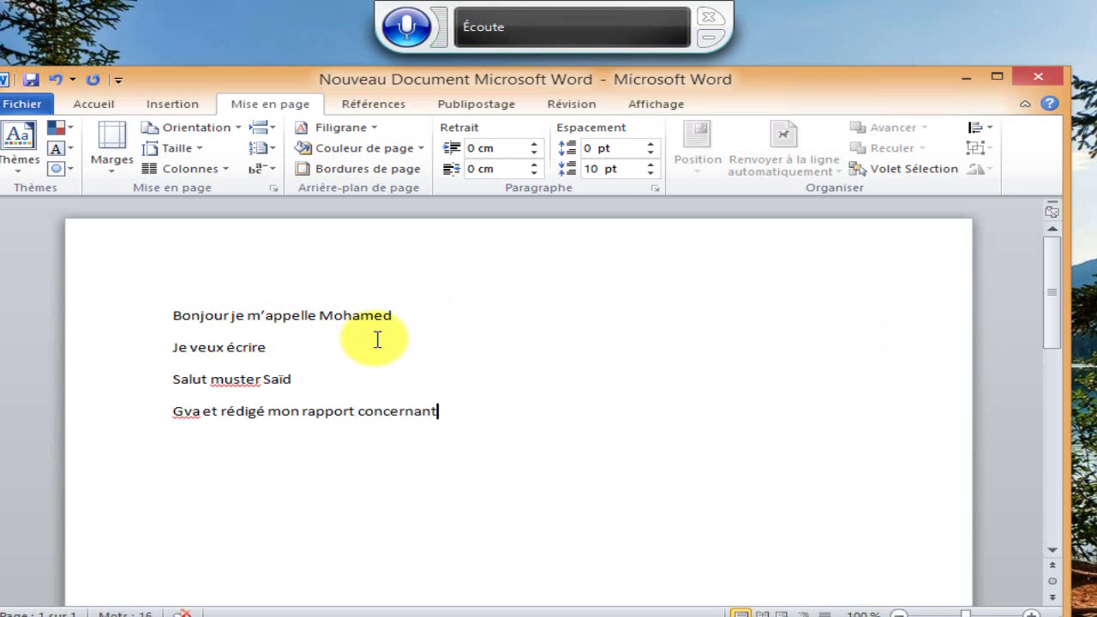
{"action": "type", "text": " mon rapport de stage"}
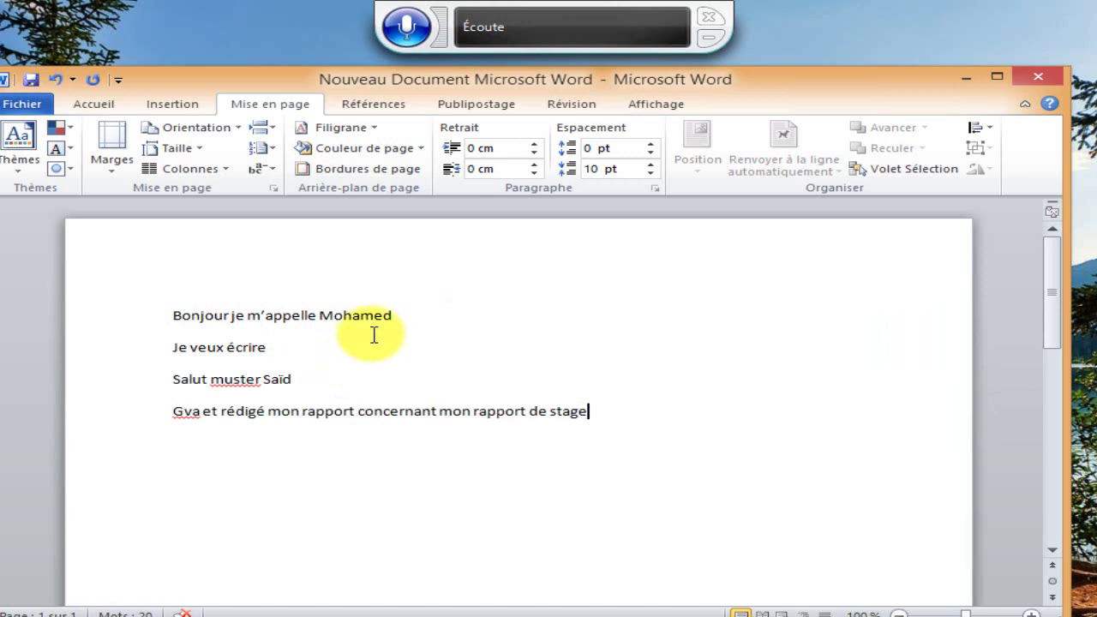
Put voice listening on standby and delete all the dictated text from the document
{"action": "left_click", "coordinate": [409, 32]}
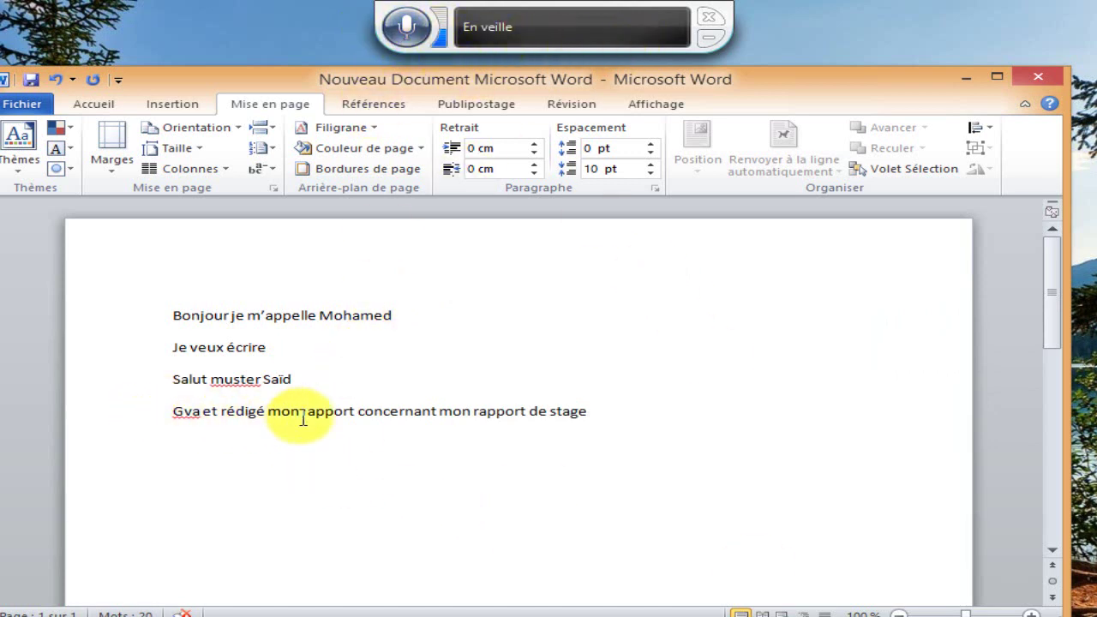
{"action": "key", "text": "ctrl+a"}
{"action": "key", "text": "Delete"}
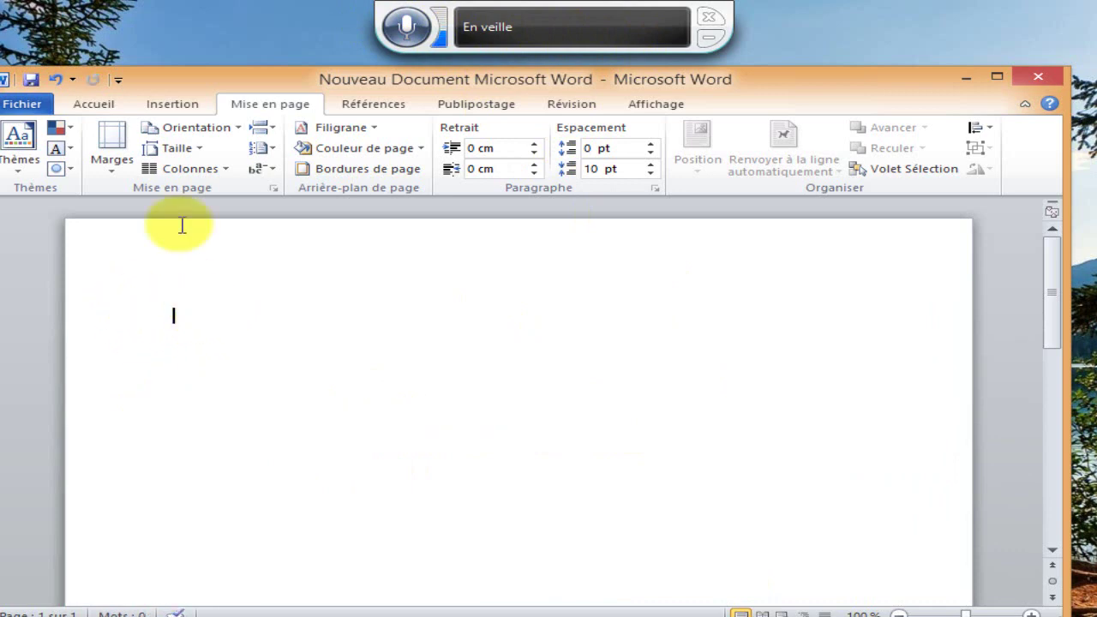
Reposition the Word window below the speech bar and close the document without saving the changes
{"action": "left_click_drag", "start_coordinate": [275, 89], "coordinate": [146, 97]}
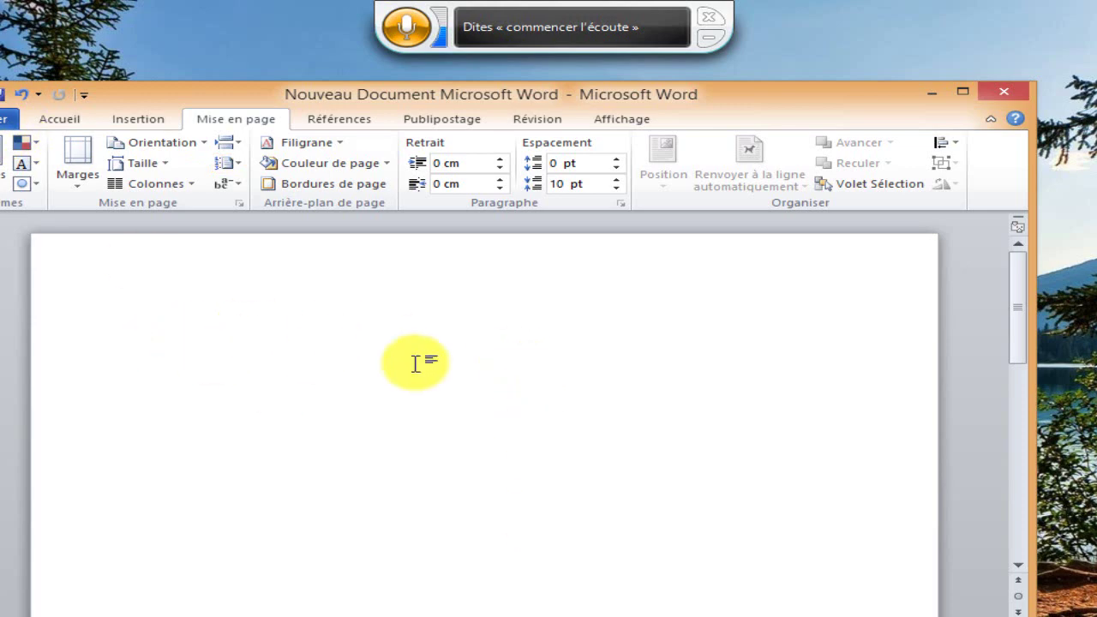
{"action": "left_click_drag", "start_coordinate": [857, 110], "coordinate": [936, 161]}
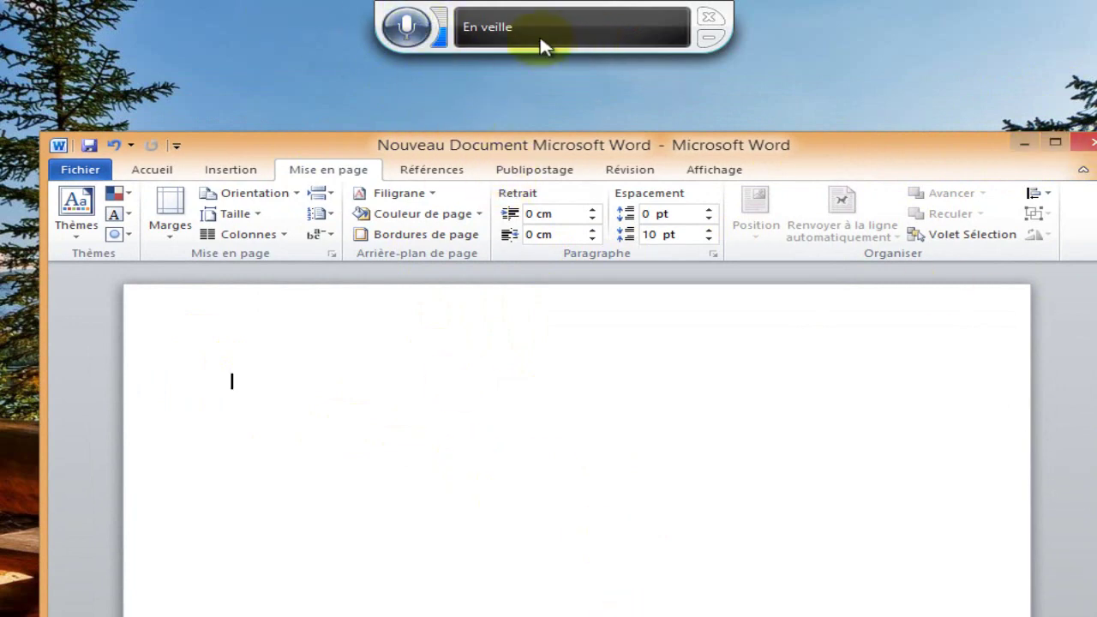
{"action": "left_click", "coordinate": [1085, 142]}
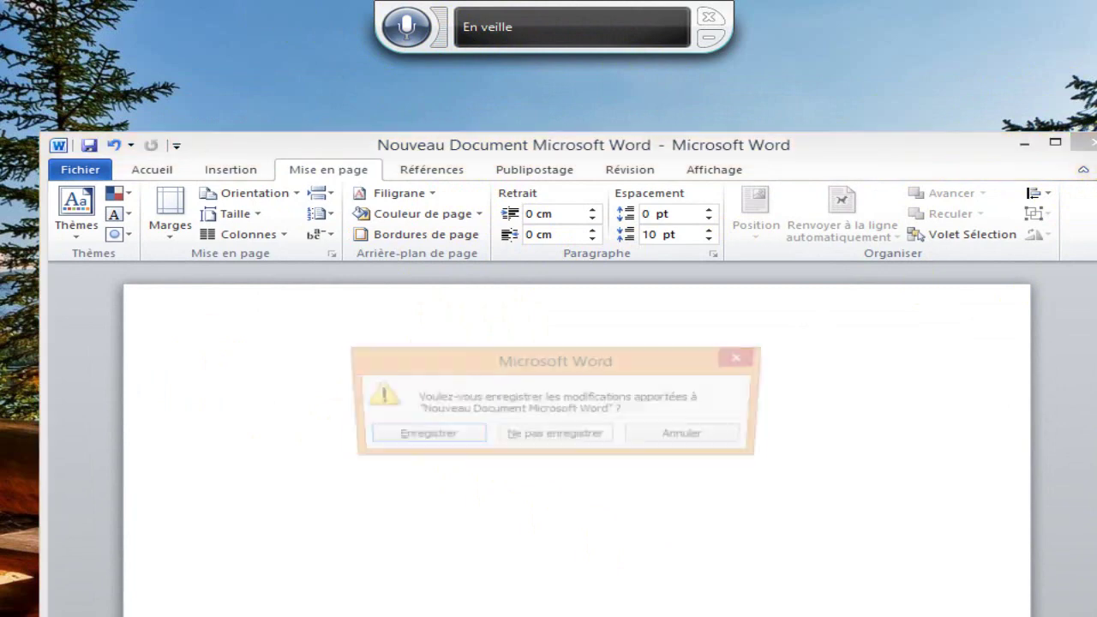
{"action": "left_click", "coordinate": [566, 442]}
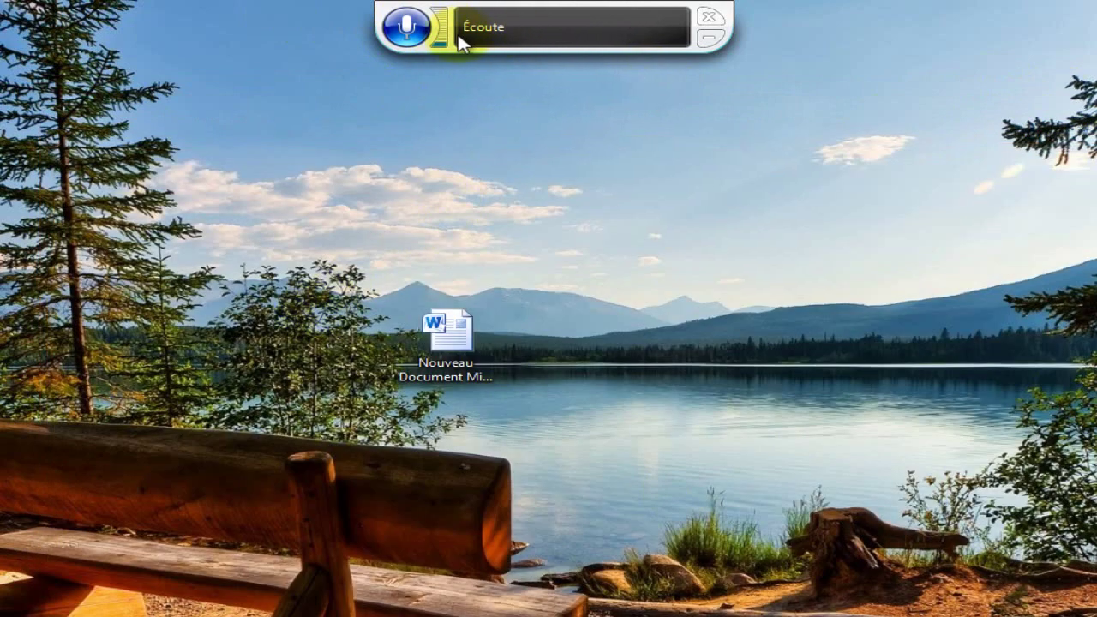
Switch voice listening off and on again on the desktop and open Adobe Dreamweaver CC by voice
{"action": "left_click", "coordinate": [408, 29]}
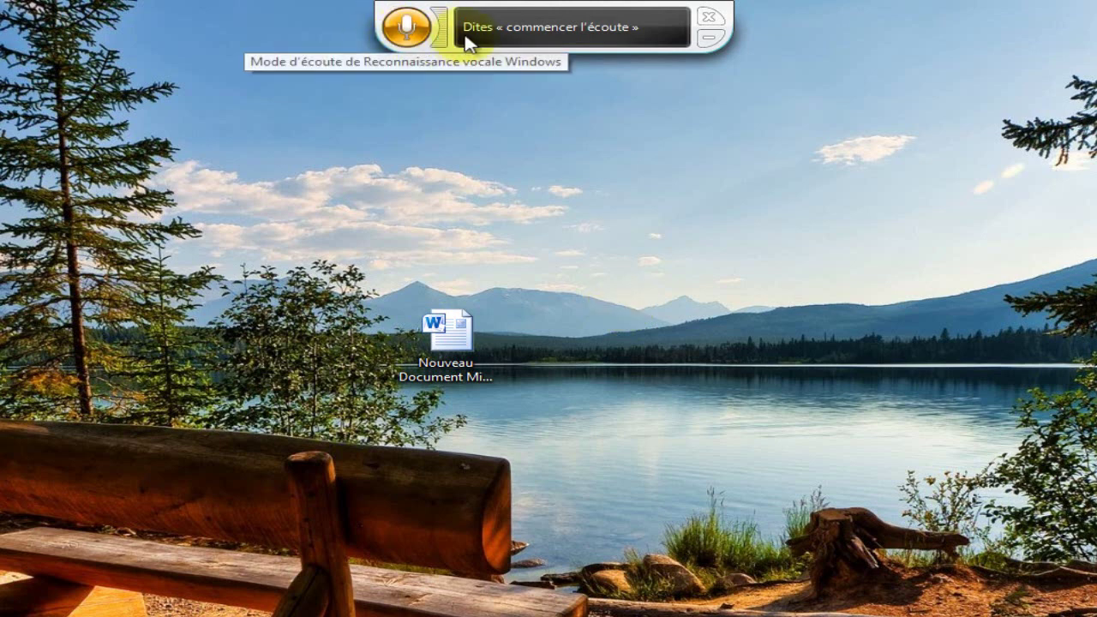
{"action": "left_click", "coordinate": [412, 43]}
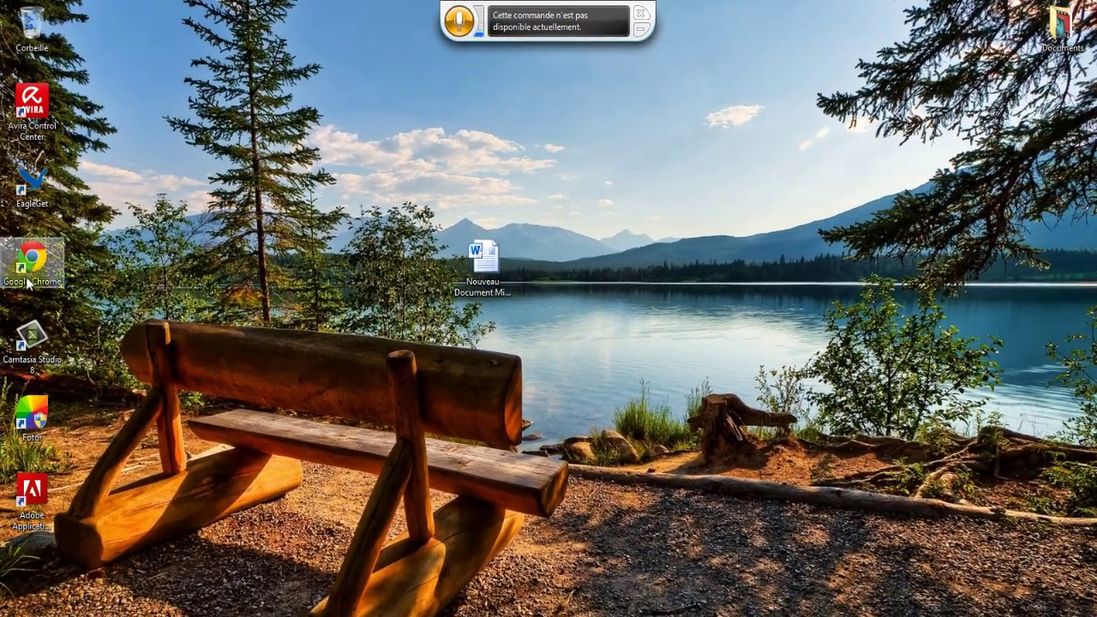
{"action": "right_click", "coordinate": [455, 24]}
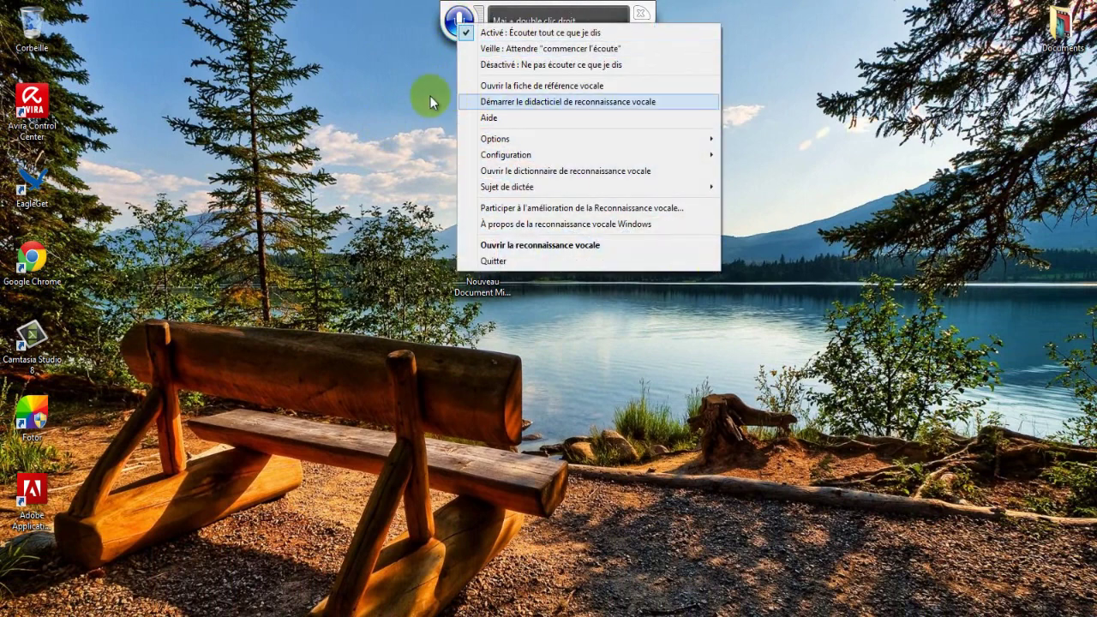
{"action": "left_click", "coordinate": [452, 36]}
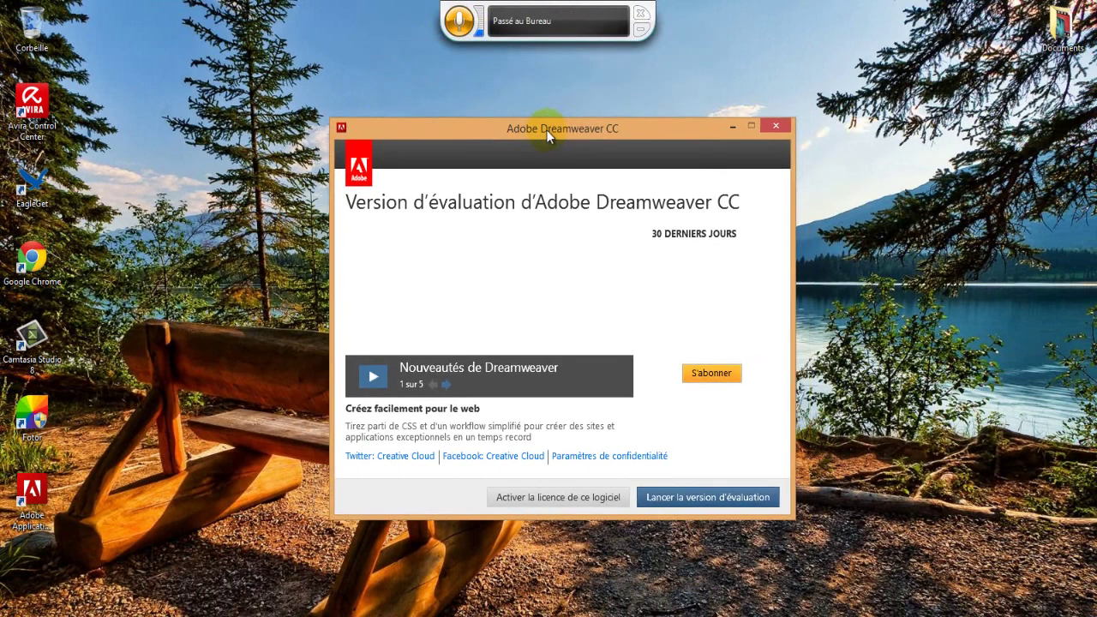
Close the Adobe Dreamweaver CC trial window and confirm quitting the program
{"action": "left_click", "coordinate": [772, 126]}
{"action": "right_click", "coordinate": [534, 102]}
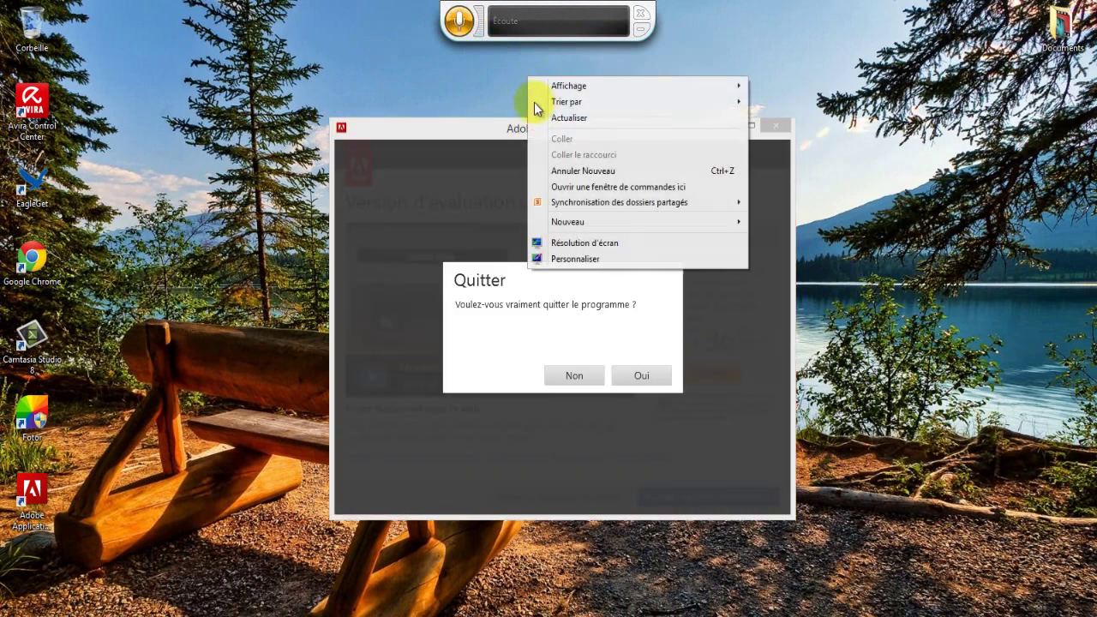
{"action": "left_click", "coordinate": [596, 372]}
{"action": "left_click", "coordinate": [775, 125]}
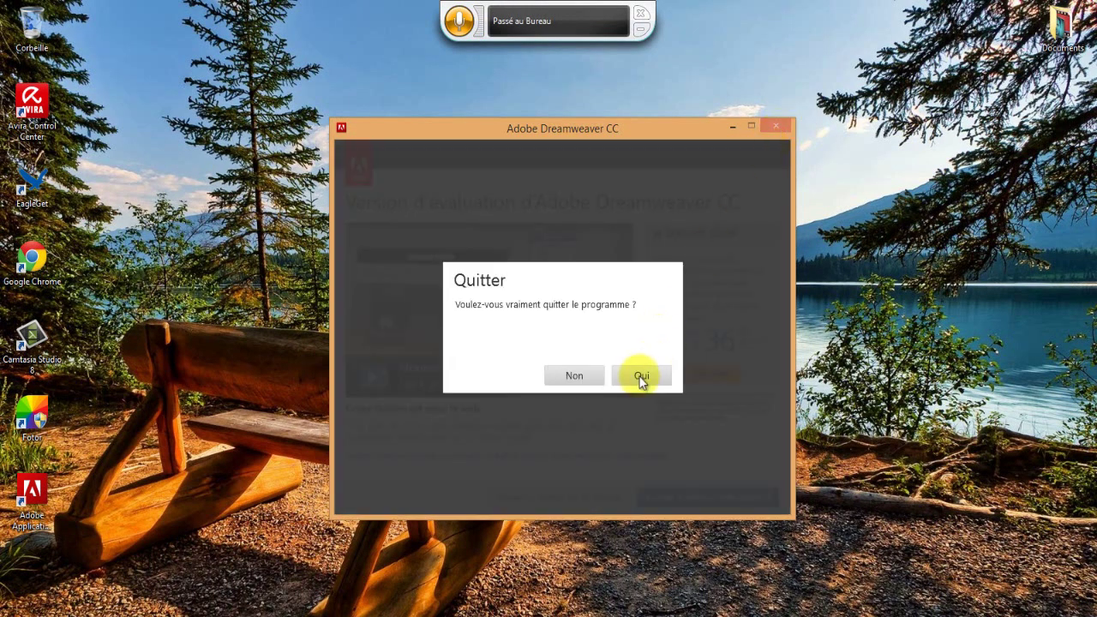
{"action": "left_click", "coordinate": [630, 375]}
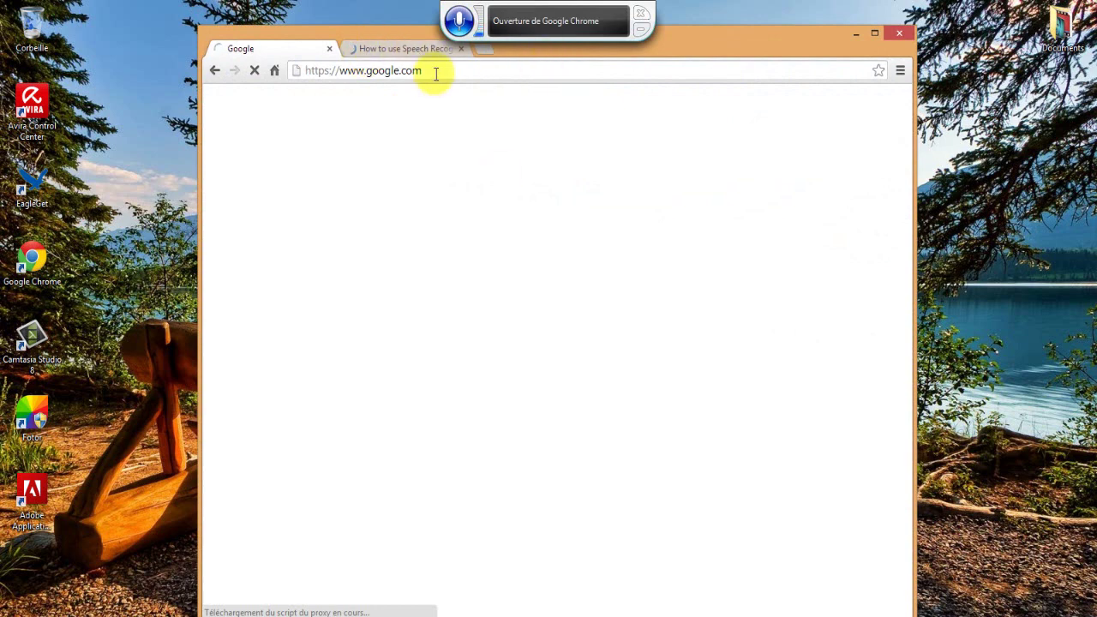
Move the browser window below the speech bar, and close Adobe Photoshop CS5 together with its activation window
{"action": "left_click_drag", "start_coordinate": [380, 36], "coordinate": [376, 75]}
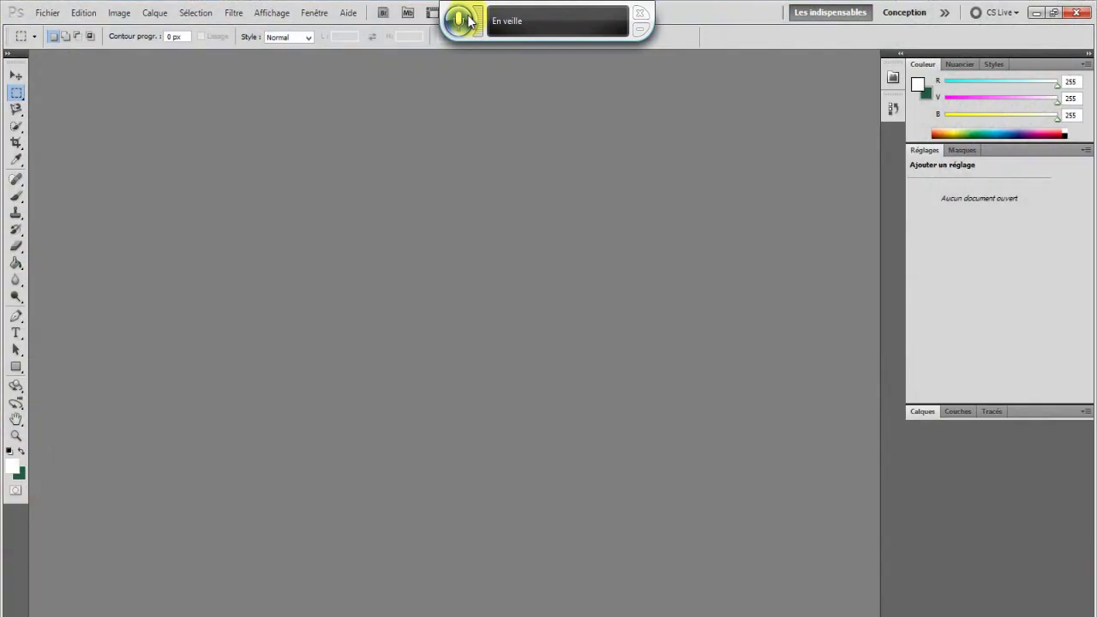
{"action": "left_click", "coordinate": [1076, 12]}
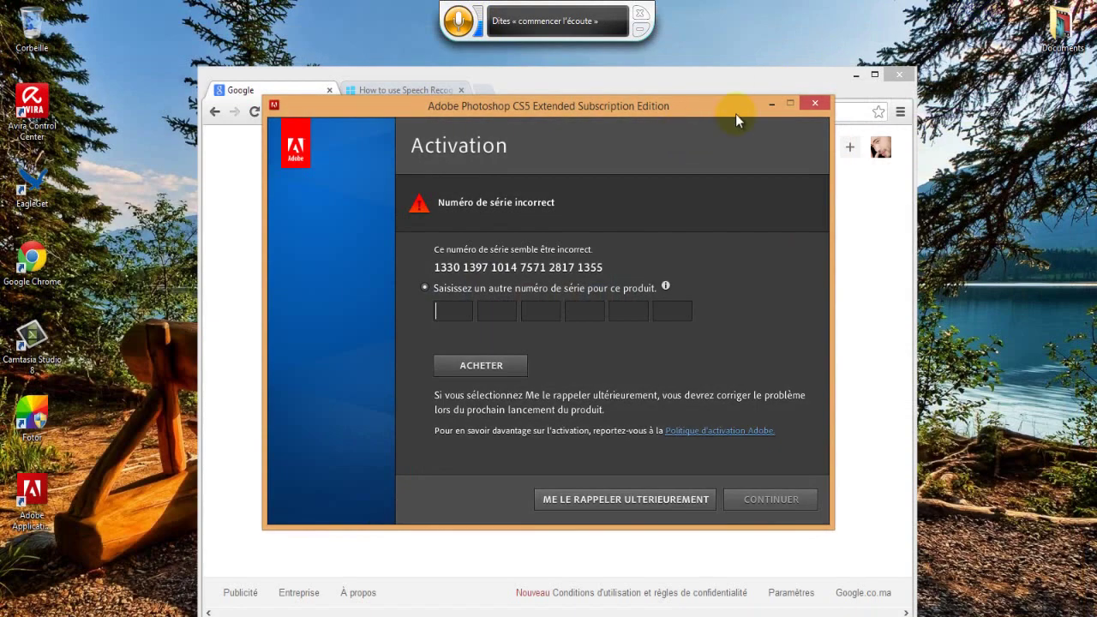
{"action": "left_click", "coordinate": [815, 104]}
{"action": "left_click", "coordinate": [592, 362]}
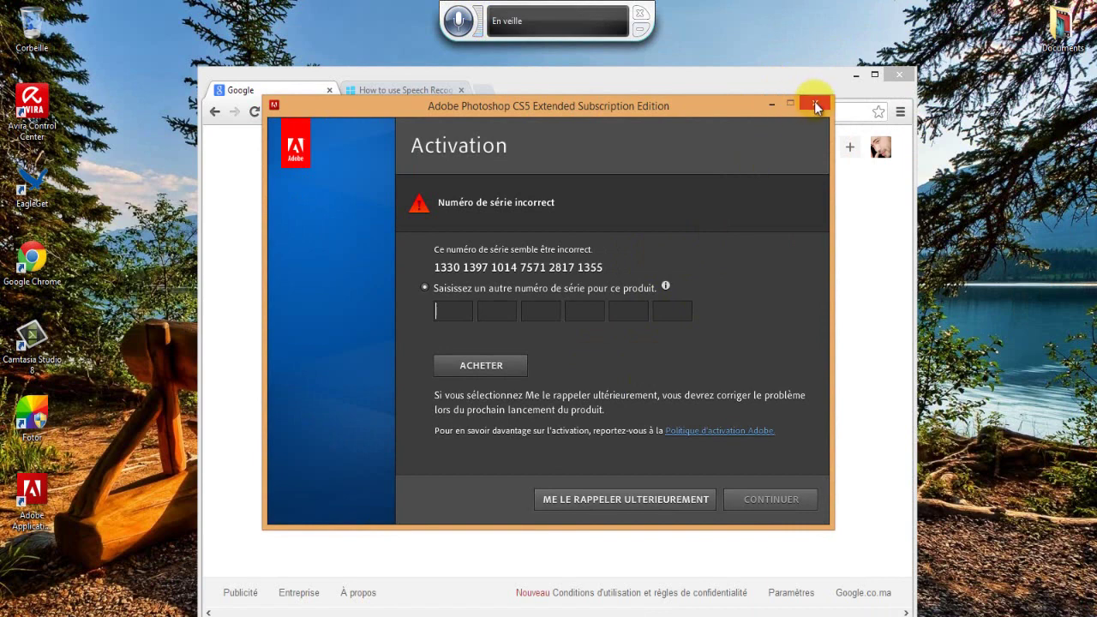
{"action": "left_click", "coordinate": [816, 104]}
{"action": "left_click", "coordinate": [656, 361]}
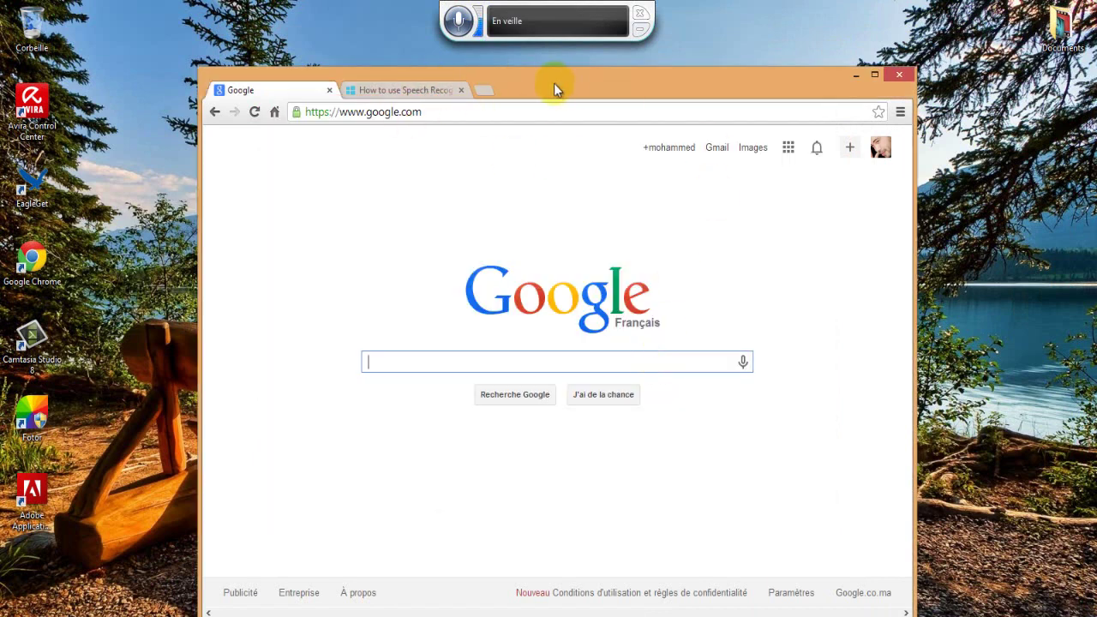
Turn voice listening on and back to standby with the Google page open, and minimize the browser window
{"action": "left_click_drag", "start_coordinate": [554, 83], "coordinate": [571, 82]}
{"action": "left_click", "coordinate": [460, 22]}
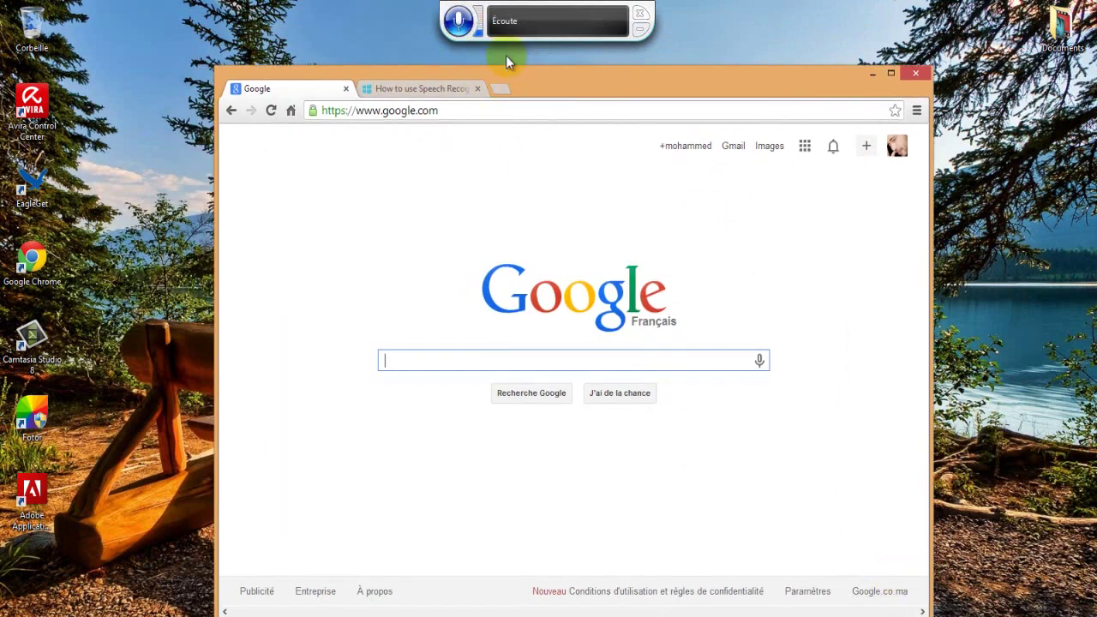
{"action": "left_click", "coordinate": [458, 22]}
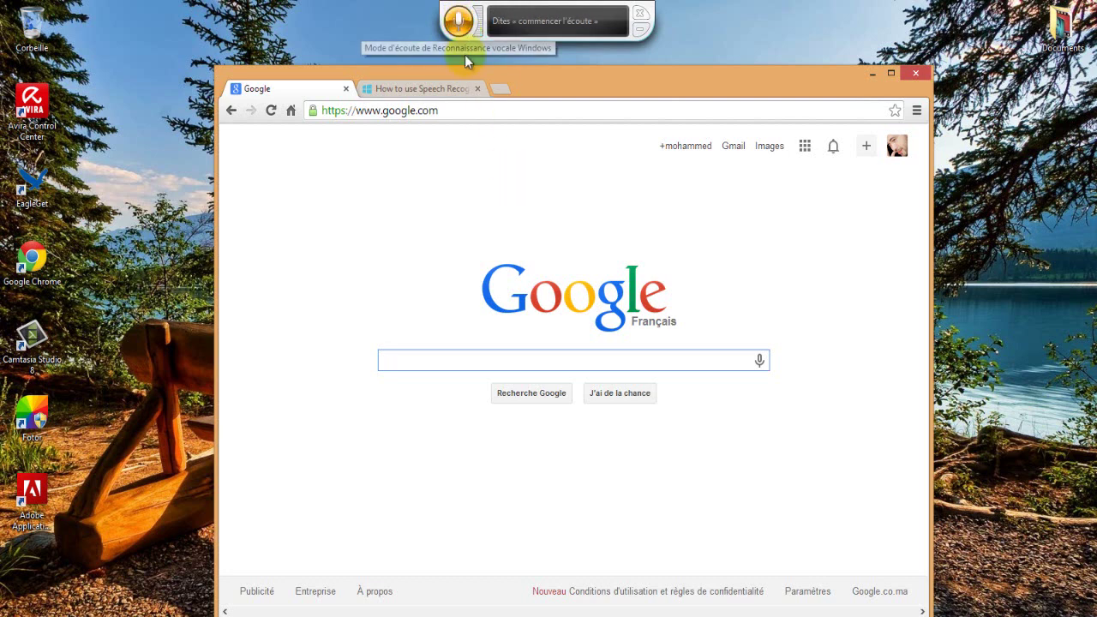
{"action": "left_click", "coordinate": [426, 89]}
{"action": "left_click", "coordinate": [326, 90]}
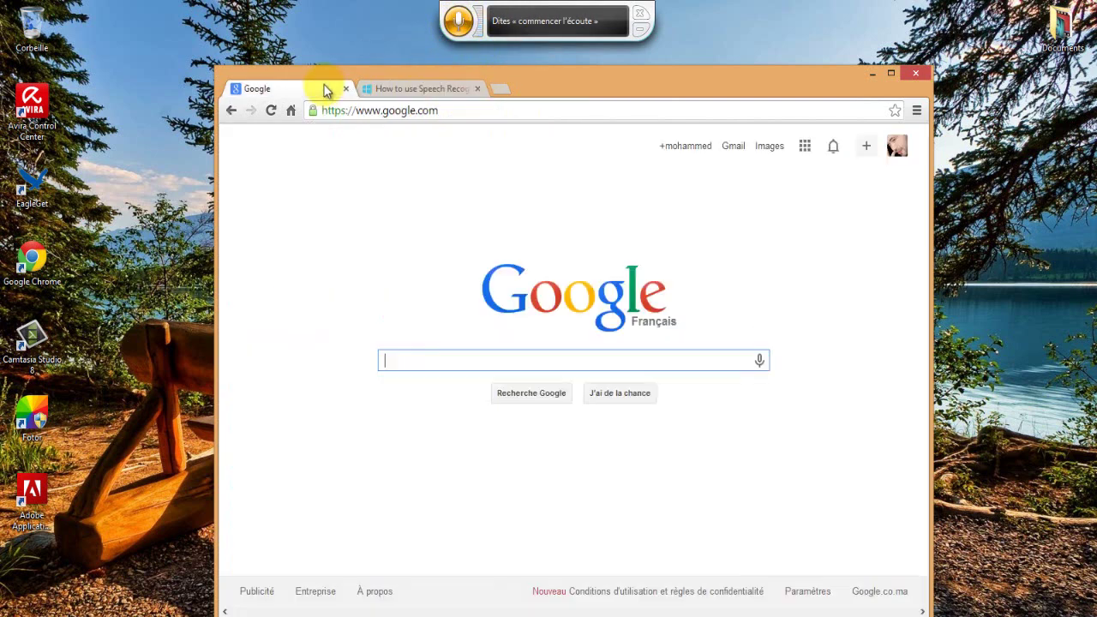
{"action": "left_click_drag", "start_coordinate": [789, 91], "coordinate": [782, 73]}
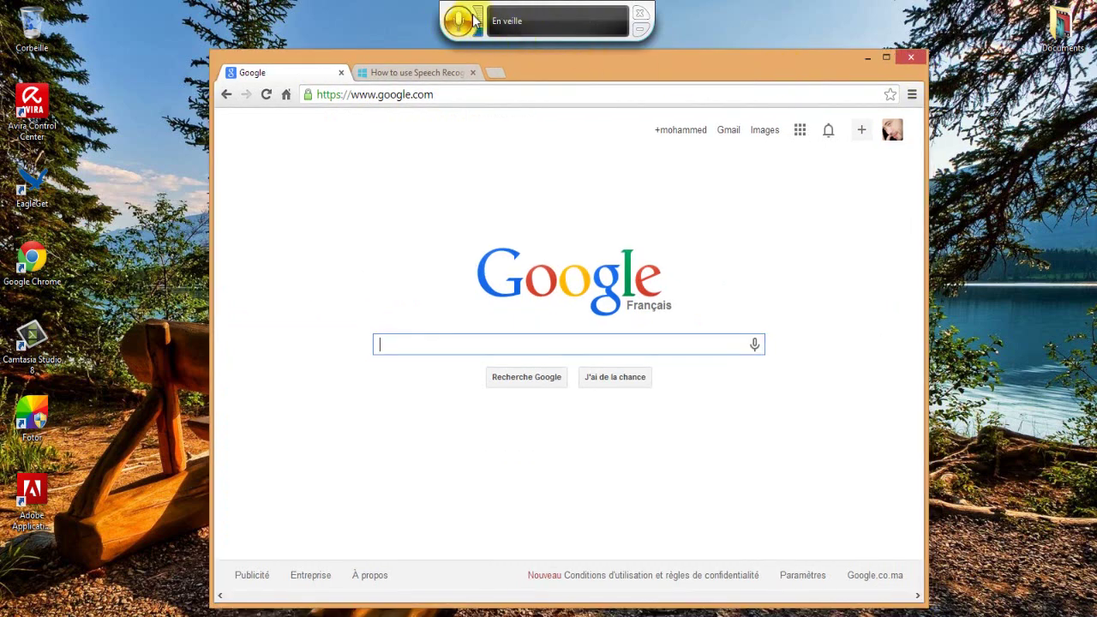
{"action": "left_click", "coordinate": [866, 58]}
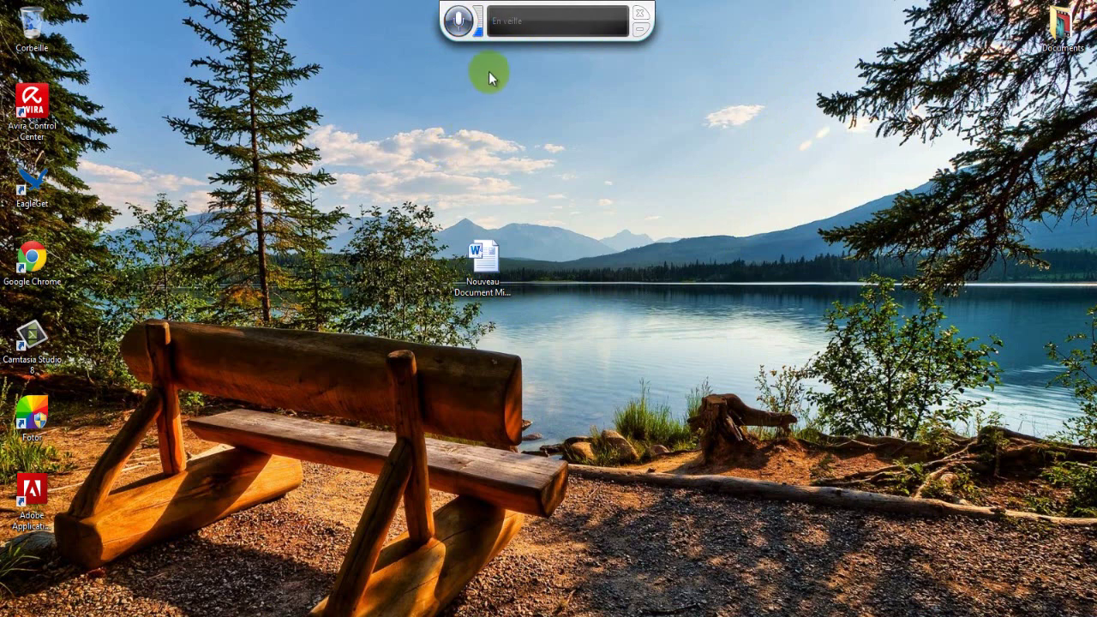
Minimize the speech bar to the notification area, dismiss its notification, and restore the bar from the hidden icons
{"action": "left_click", "coordinate": [641, 30]}
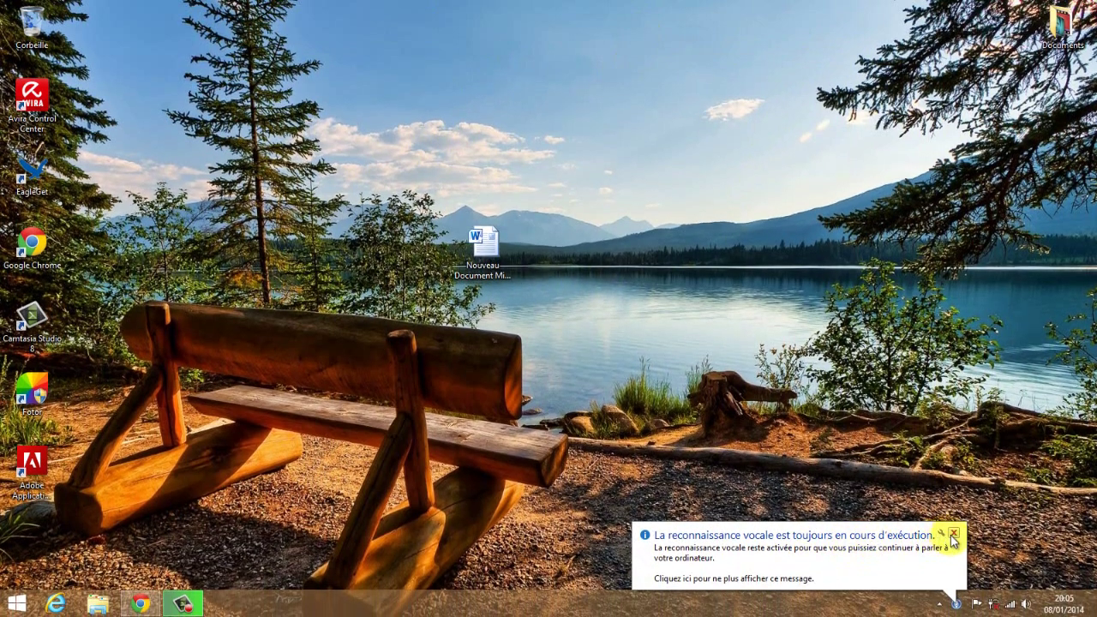
{"action": "left_click", "coordinate": [953, 536]}
{"action": "left_click", "coordinate": [960, 604]}
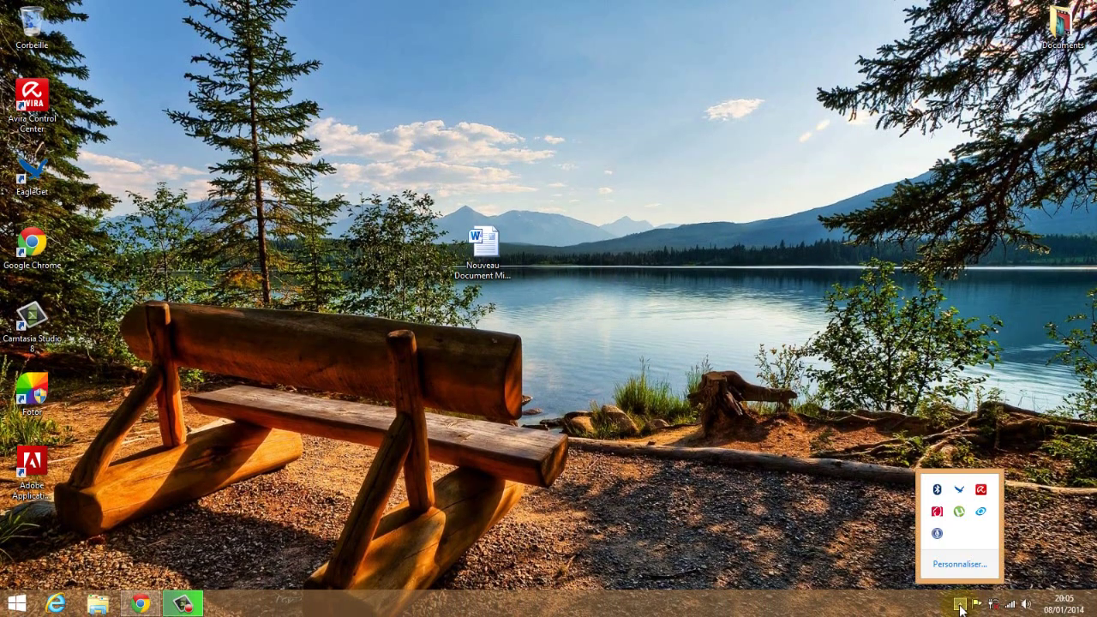
{"action": "right_click", "coordinate": [938, 538]}
{"action": "left_click", "coordinate": [939, 536]}
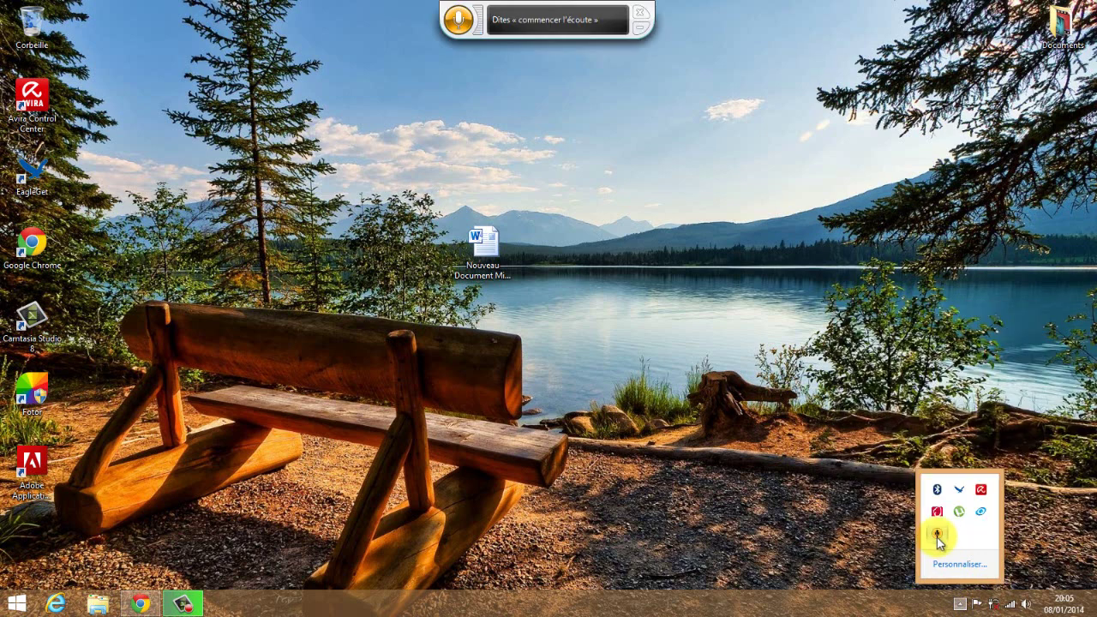
Close speech recognition and move the Word document icon to the end of the desktop icon column, below Adobe Application
{"action": "left_click", "coordinate": [640, 12]}
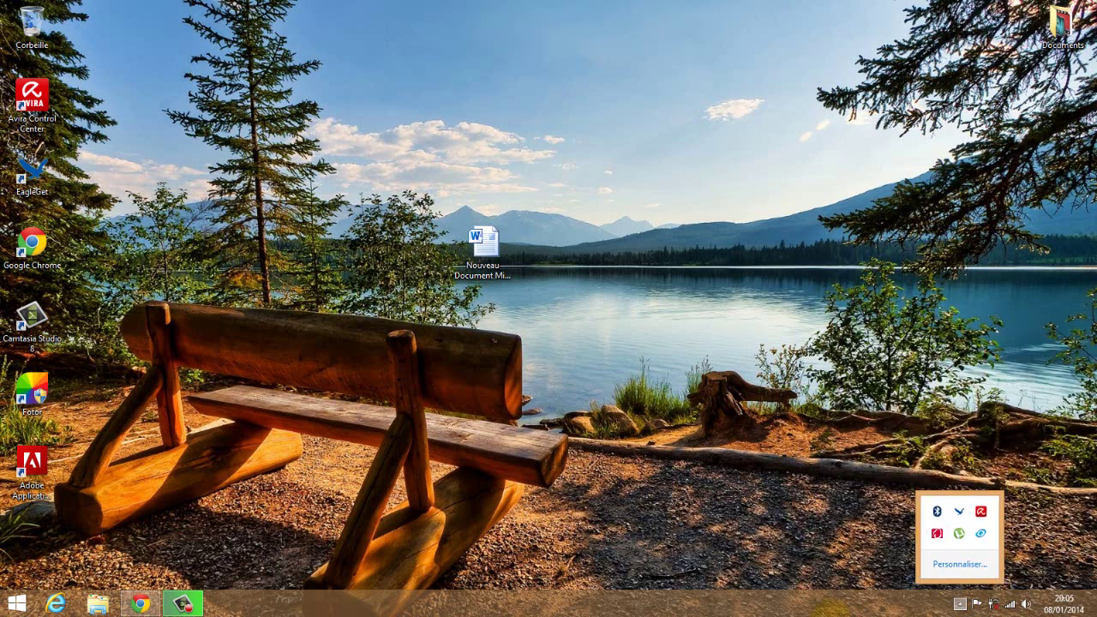
{"action": "left_click", "coordinate": [772, 356]}
{"action": "left_click_drag", "start_coordinate": [482, 244], "coordinate": [39, 538]}
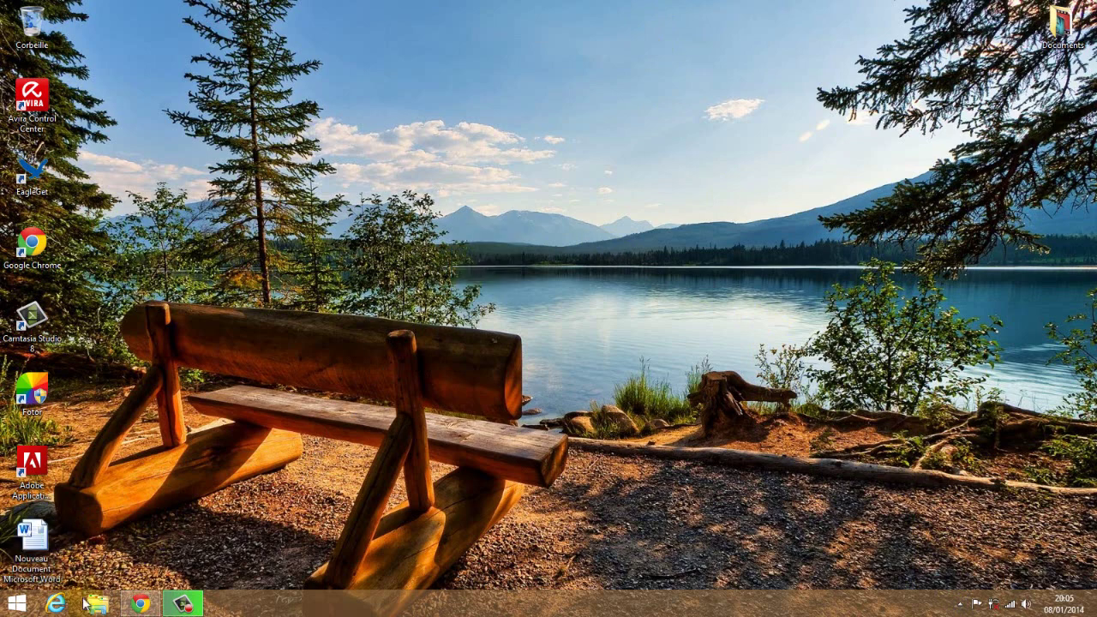
Start speech recognition again from the Reconnaissance vocale page of the Control Panel and close the Control Panel window
{"action": "right_click", "coordinate": [16, 604]}
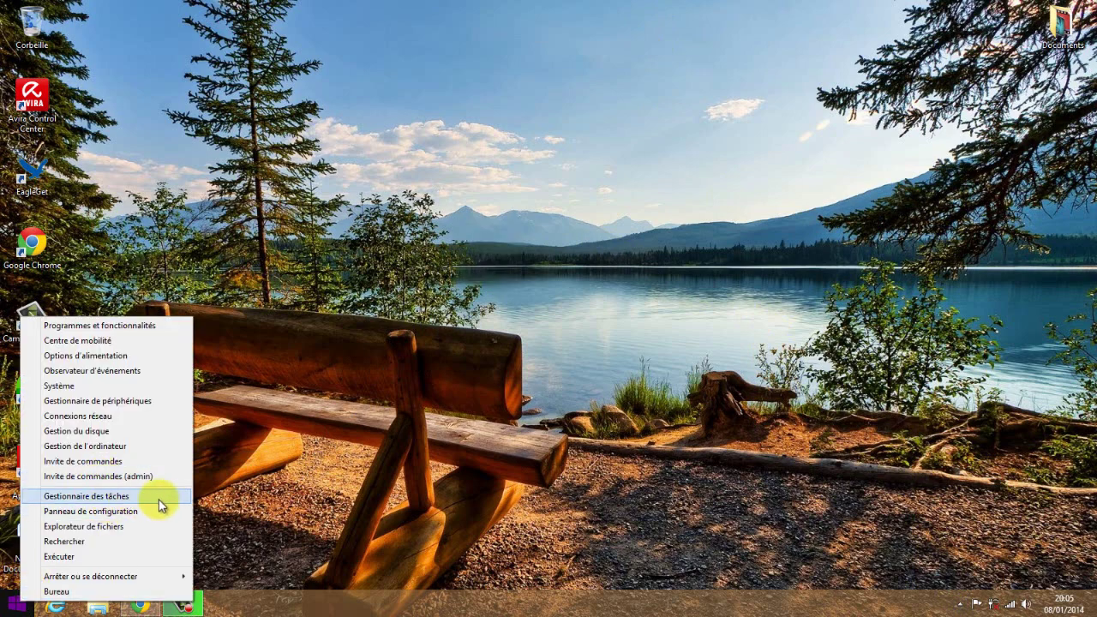
{"action": "left_click", "coordinate": [115, 511]}
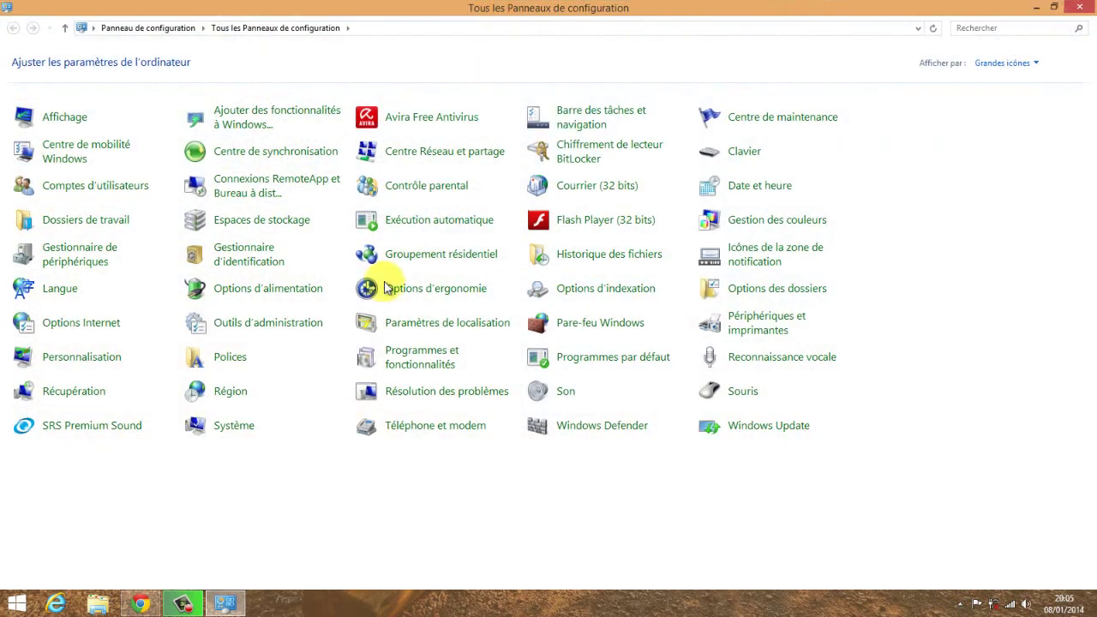
{"action": "left_click", "coordinate": [784, 366]}
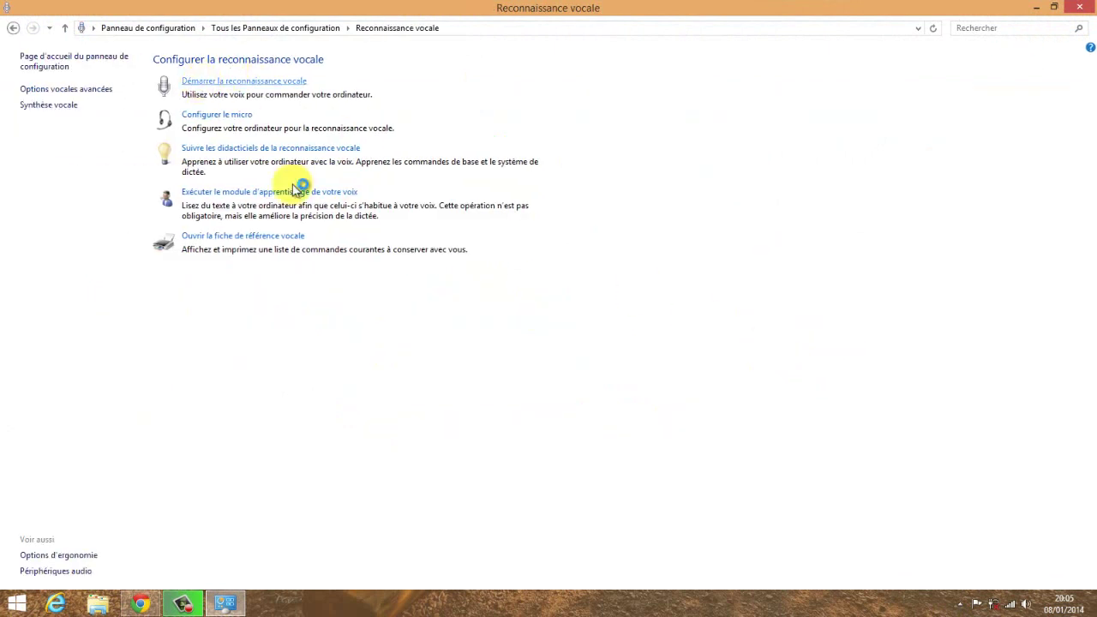
{"action": "left_click", "coordinate": [1080, 7]}
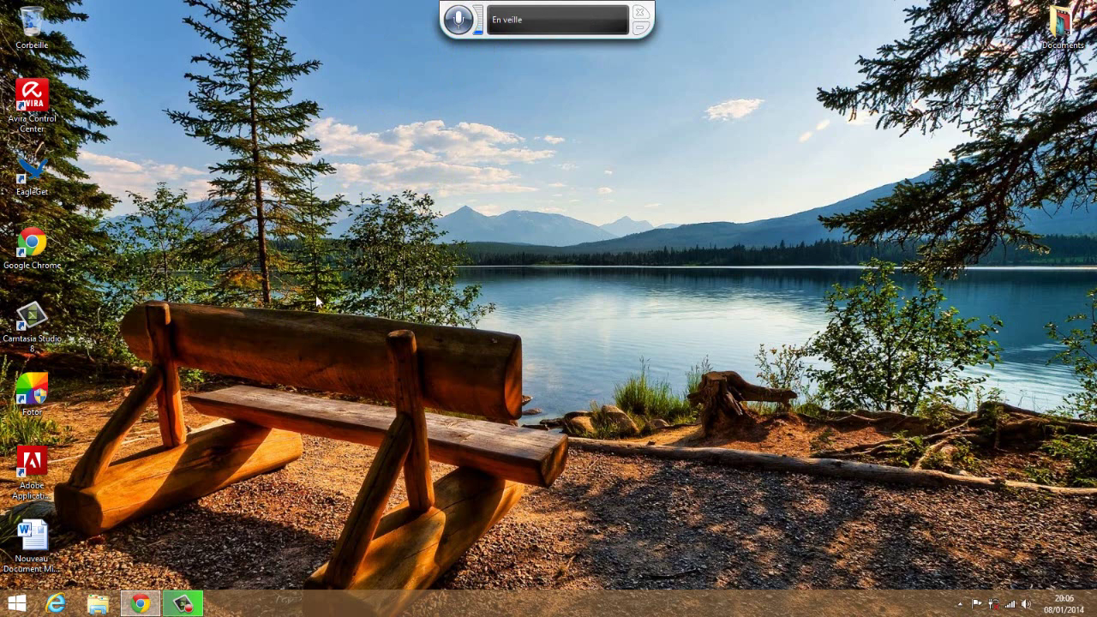
Open Bloc-notes by voice from the desktop and delete the stray dictated text "Membres sont morts"
{"action": "left_click", "coordinate": [198, 228]}
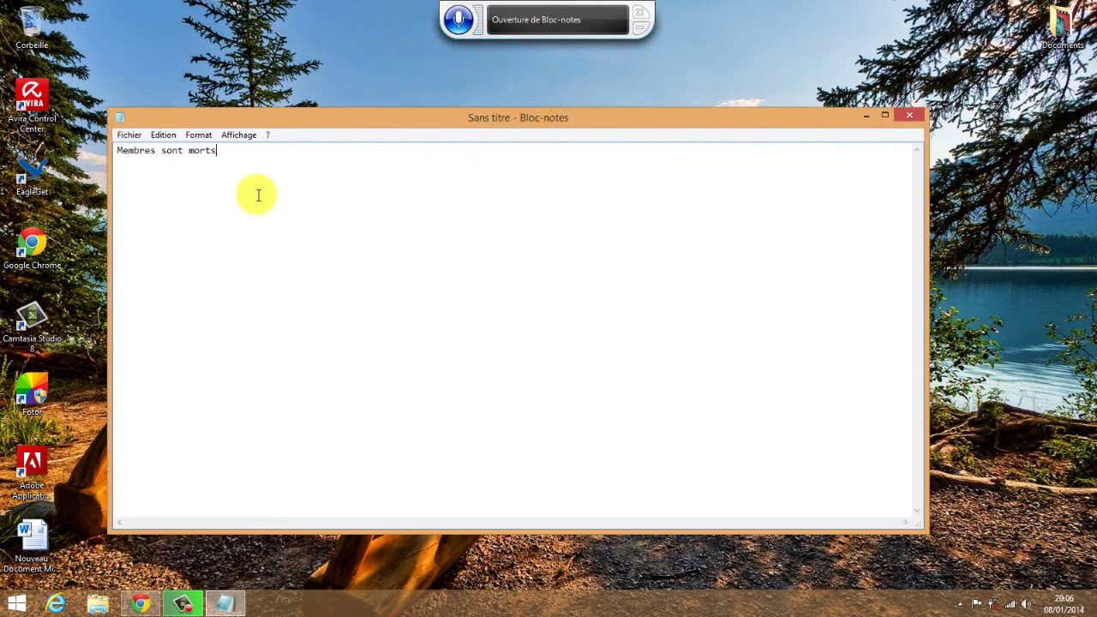
{"action": "left_click_drag", "start_coordinate": [252, 153], "coordinate": [5, 162]}
{"action": "key", "text": "Delete"}
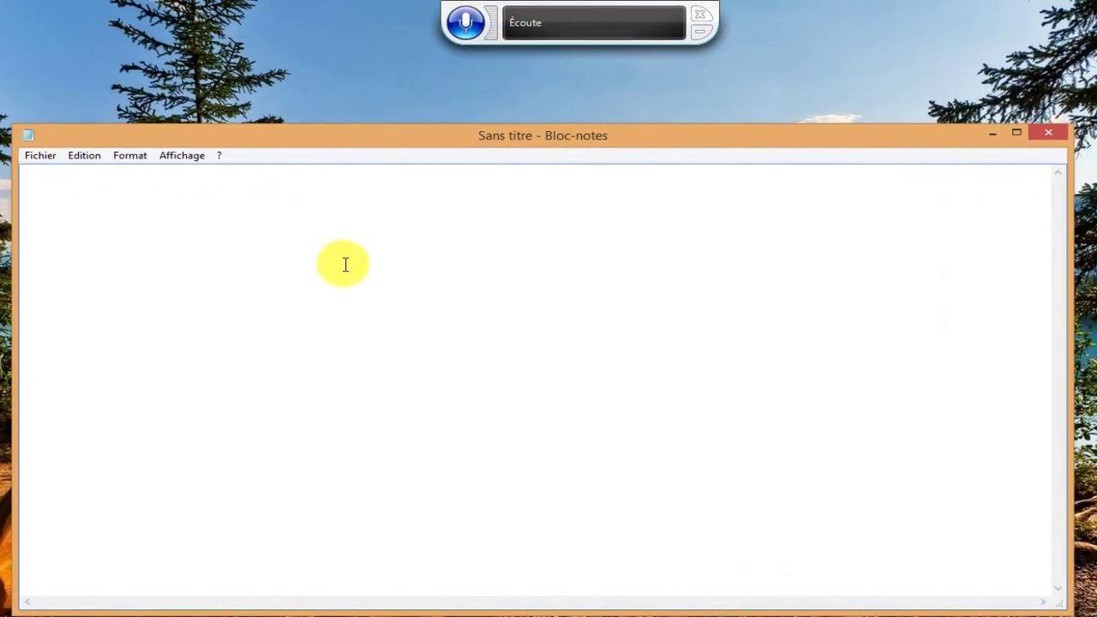
{"action": "type", "text": "Formant"}
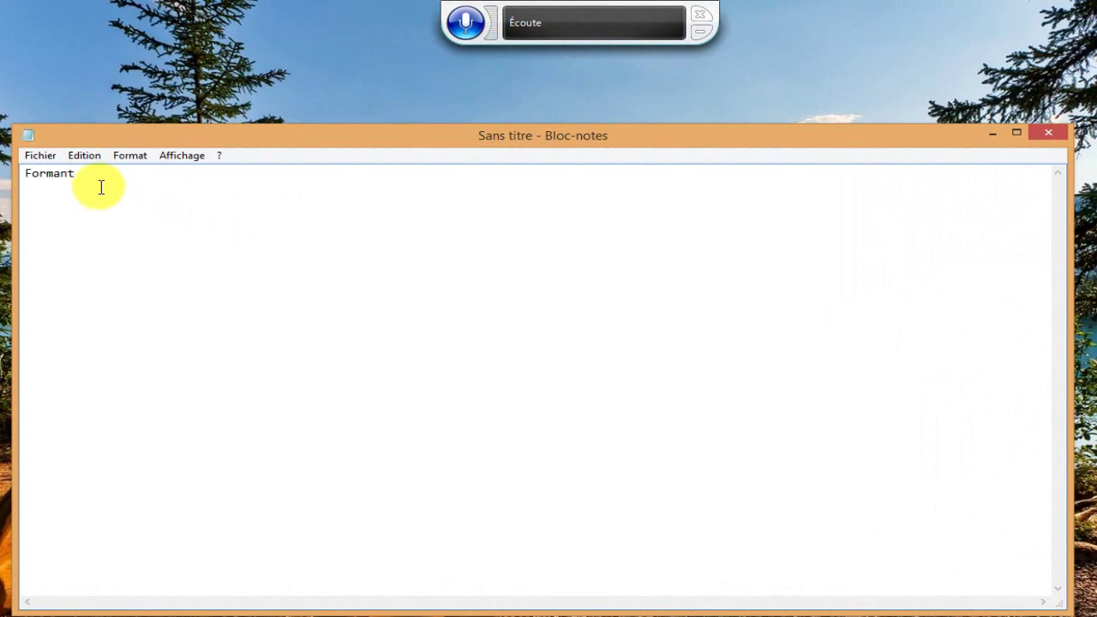
{"action": "type", "text": "sont"}
{"action": "key", "text": "ctrl+a"}
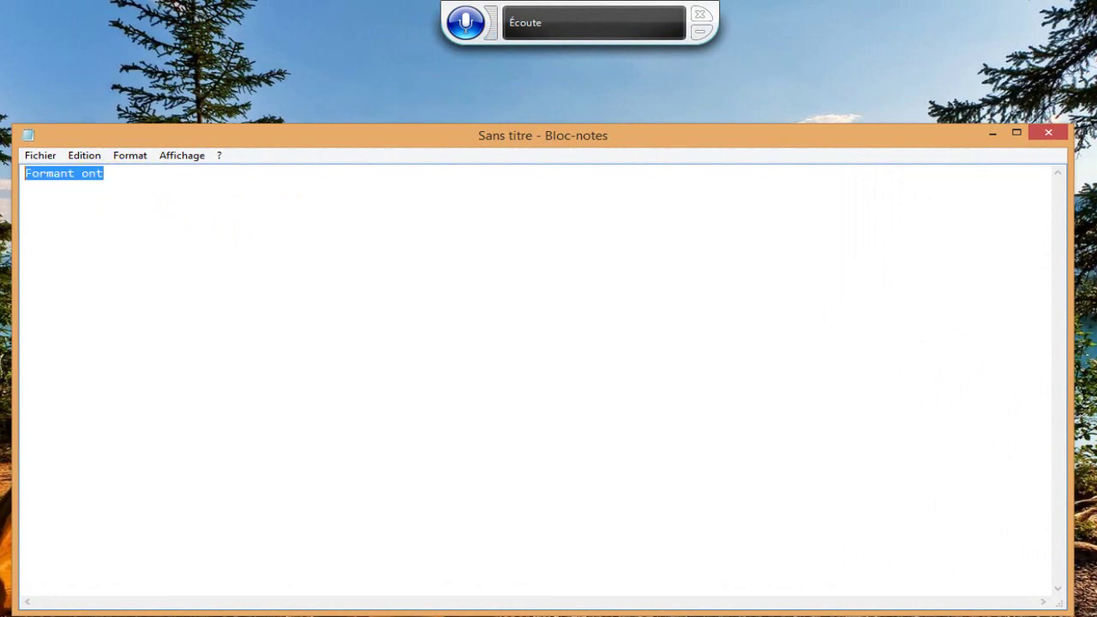
{"action": "key", "text": "Delete"}
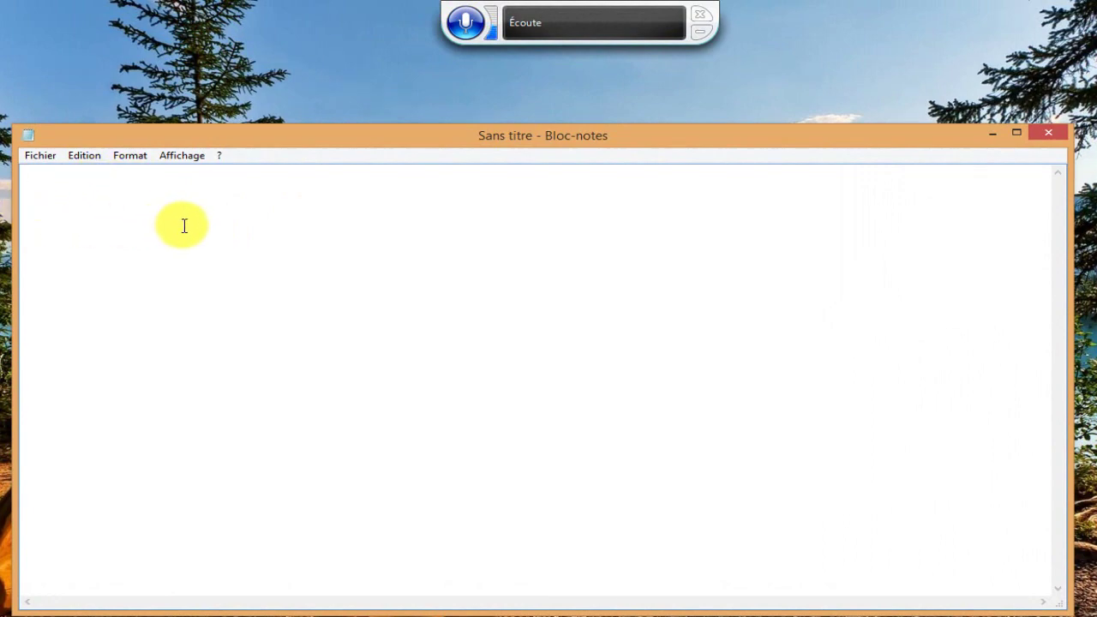
Dictate "Bonjour un deux trois quatre cinq lundi mardi mercredi jeudi vendredi samedi des manches orgie ciel merci" in the empty note
{"action": "type", "text": "Bonjour un deux"}
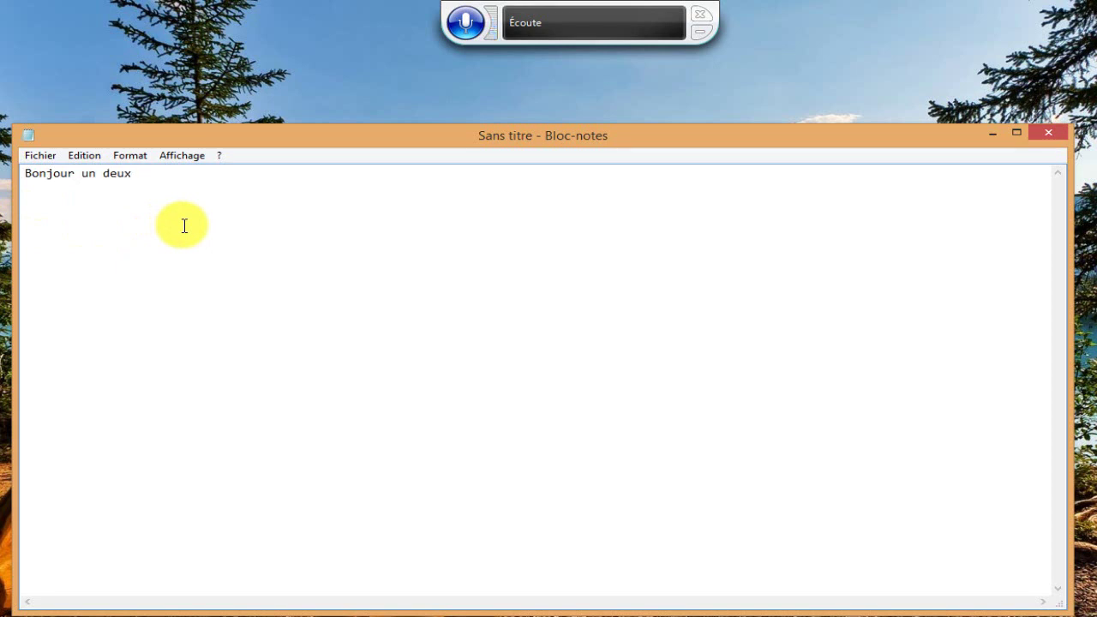
{"action": "type", "text": " trois"}
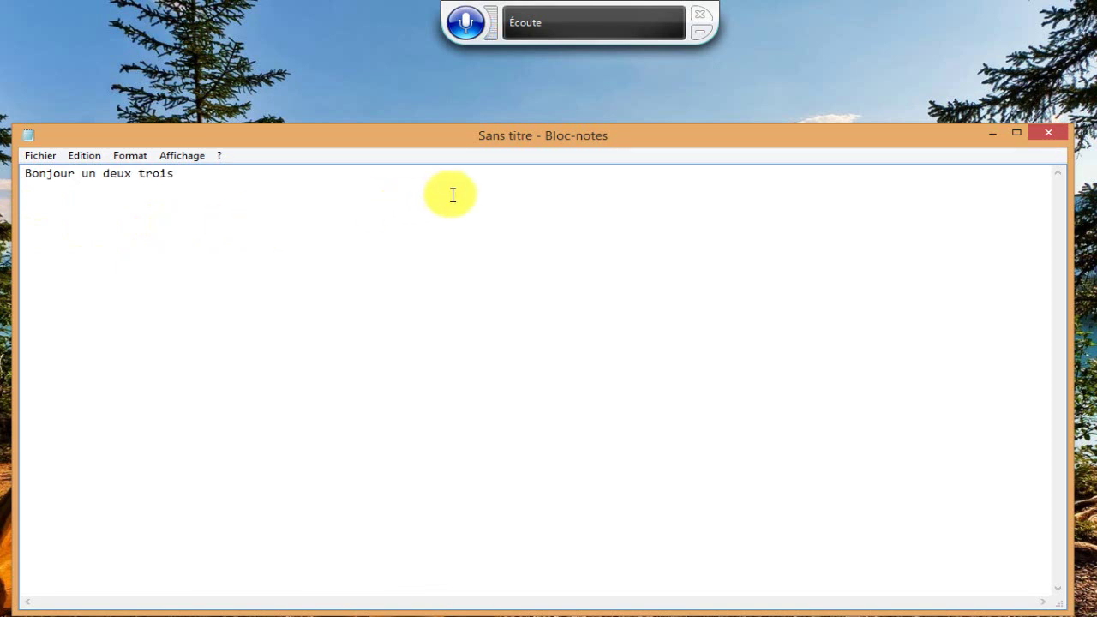
{"action": "type", "text": " quatre cinq lundi"}
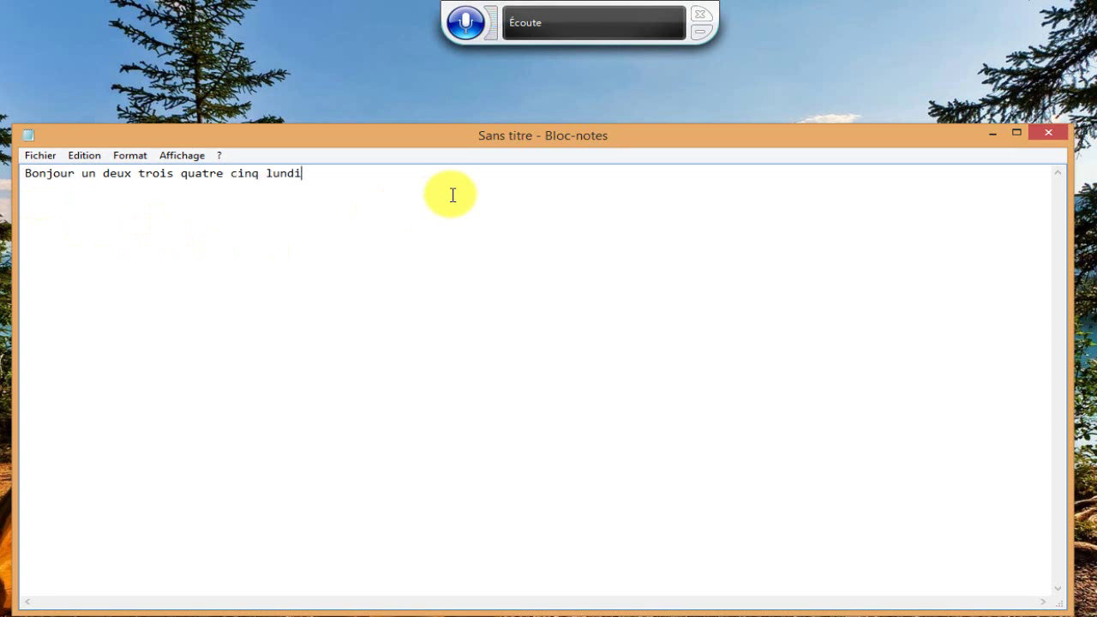
{"action": "type", "text": " mardi mercredi"}
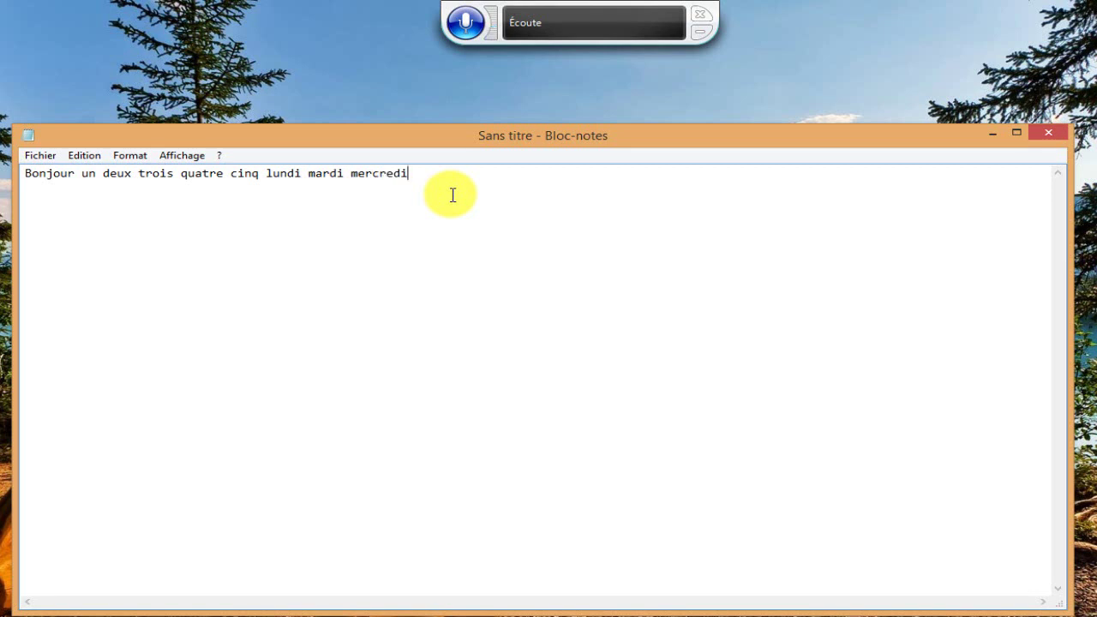
{"action": "type", "text": " jeudi vendredi"}
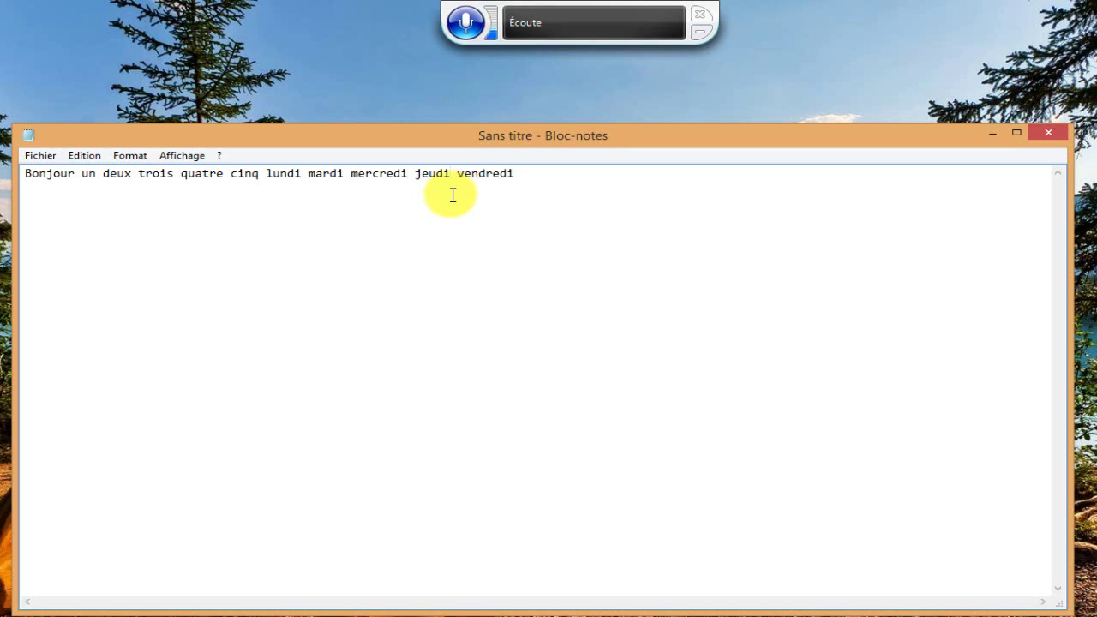
{"action": "type", "text": " samedi des manches"}
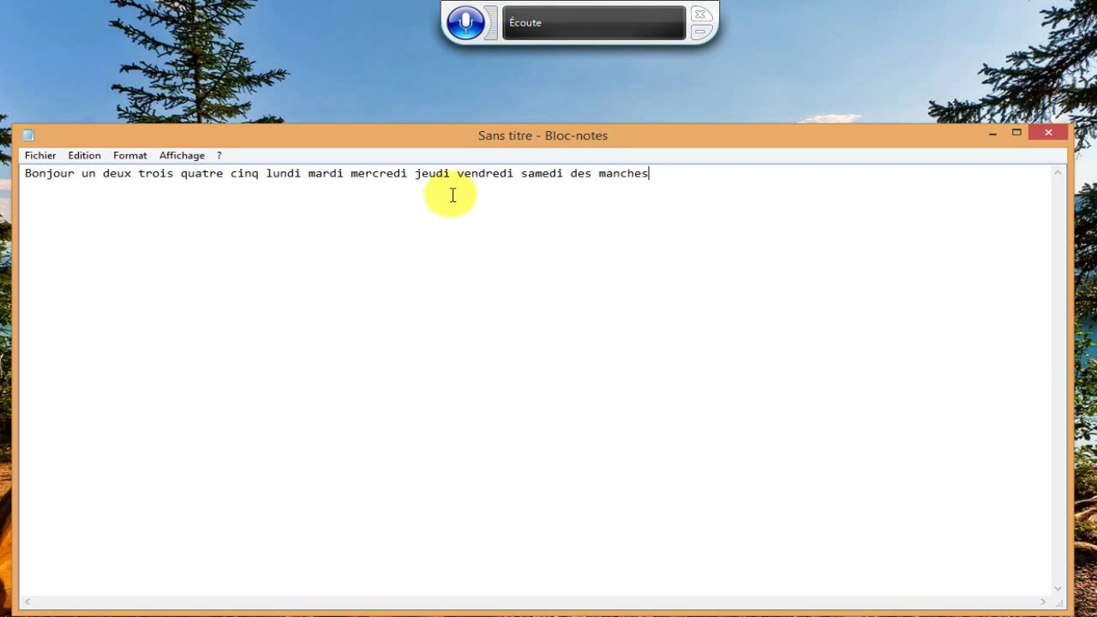
{"action": "type", "text": " orgie ciel merci"}
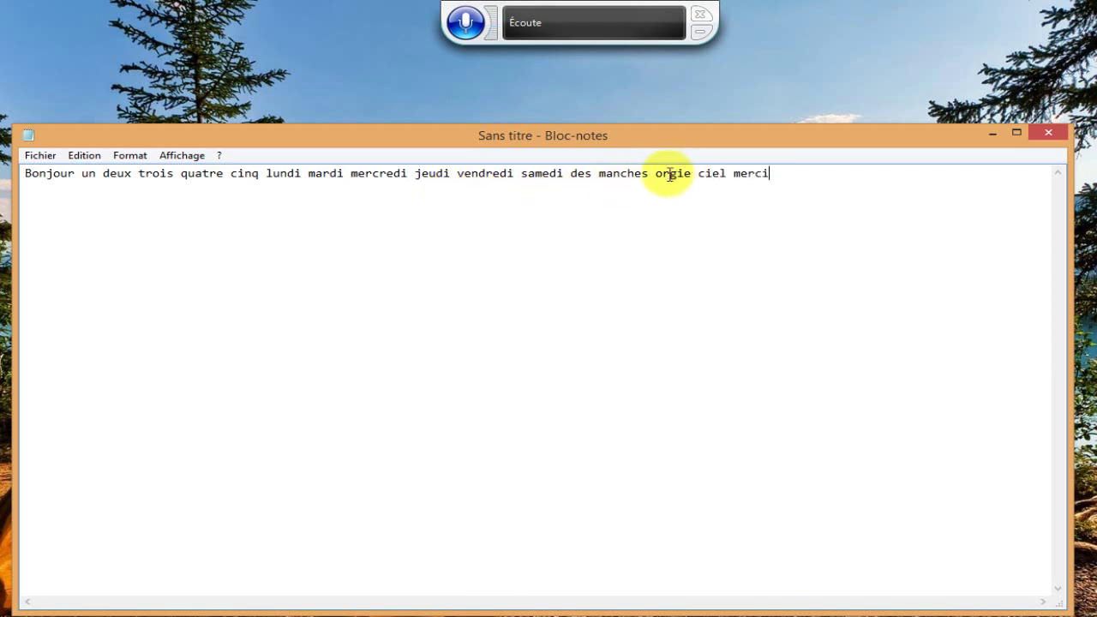
Replace "orgie ciel merci" with the dictated words "volant après" and put voice listening on standby
{"action": "left_click_drag", "start_coordinate": [657, 175], "coordinate": [774, 175]}
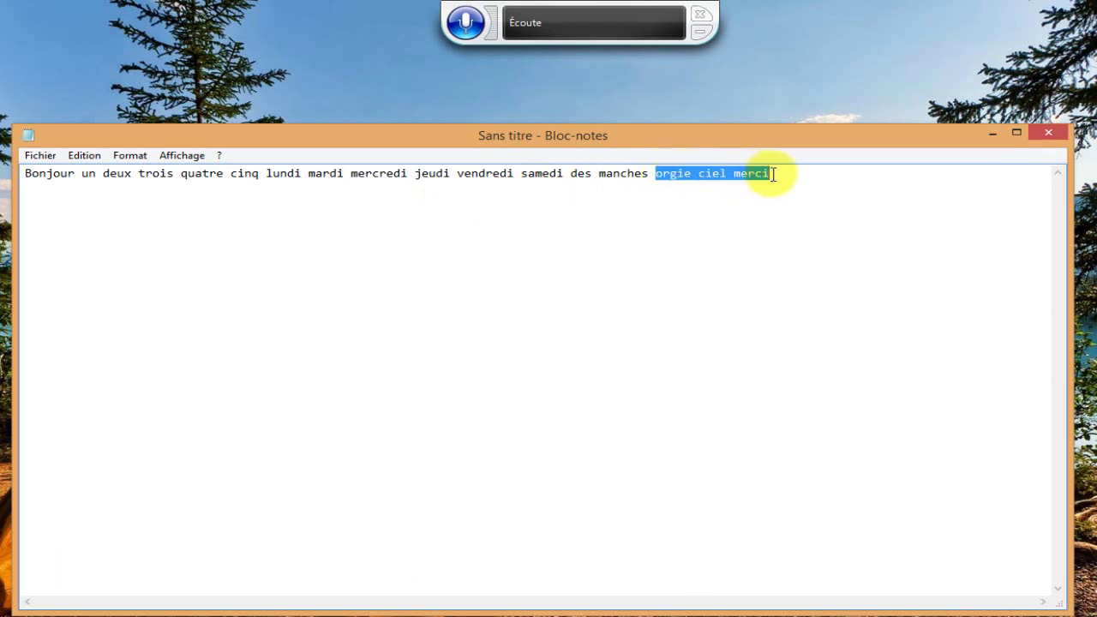
{"action": "key", "text": "BackSpace"}
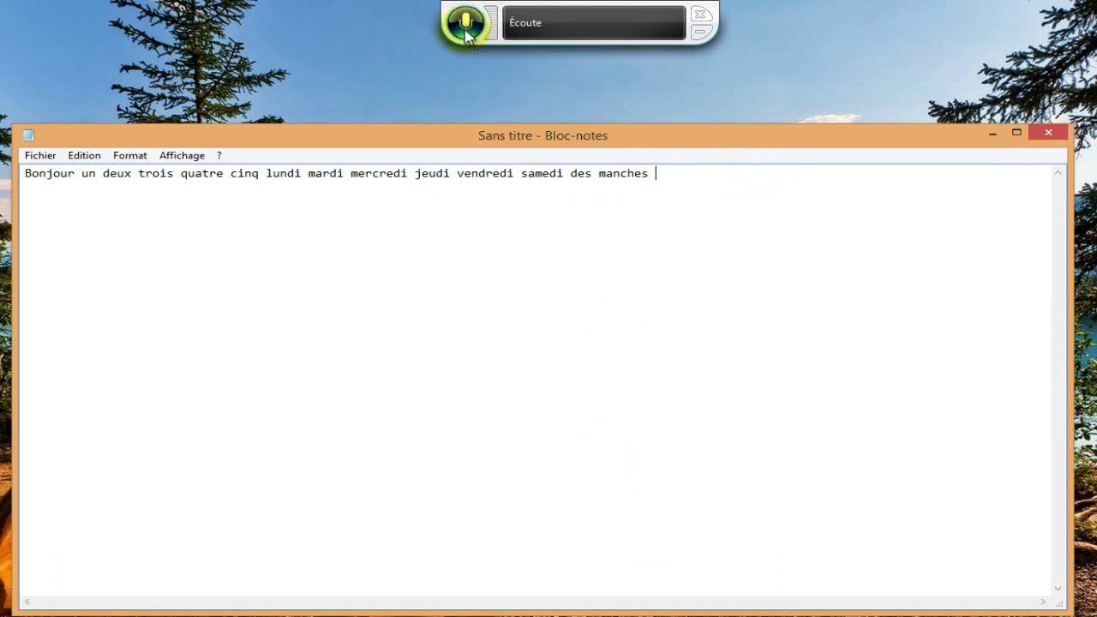
{"action": "type", "text": "volant après"}
Close Bloc-notes without saving the note and refresh the desktop
{"action": "left_click", "coordinate": [1049, 133]}
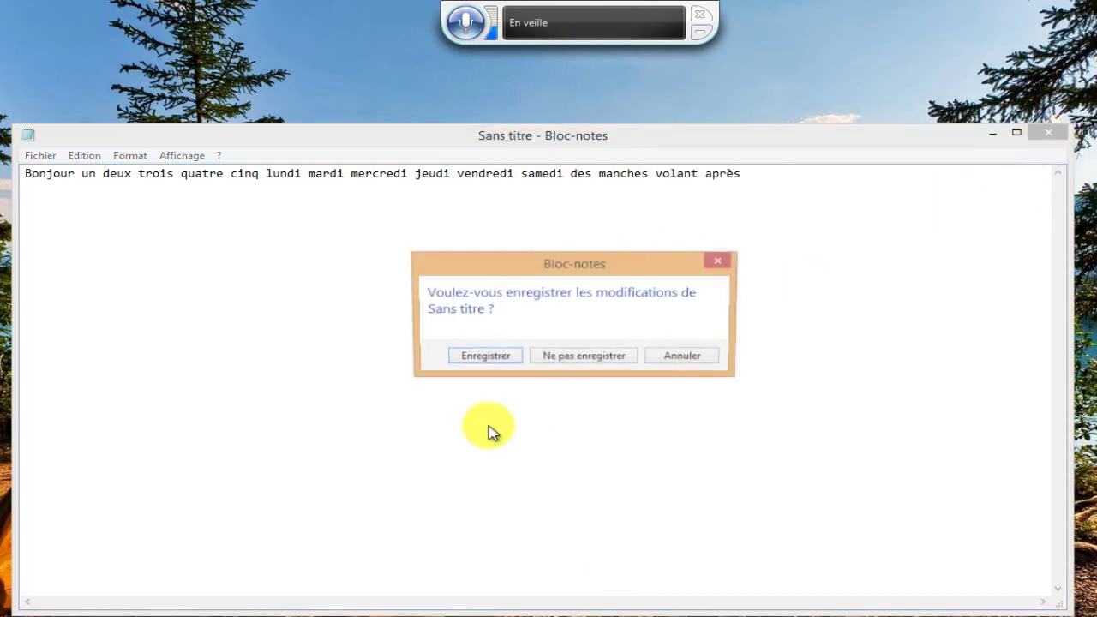
{"action": "left_click", "coordinate": [574, 358]}
{"action": "right_click", "coordinate": [571, 212]}
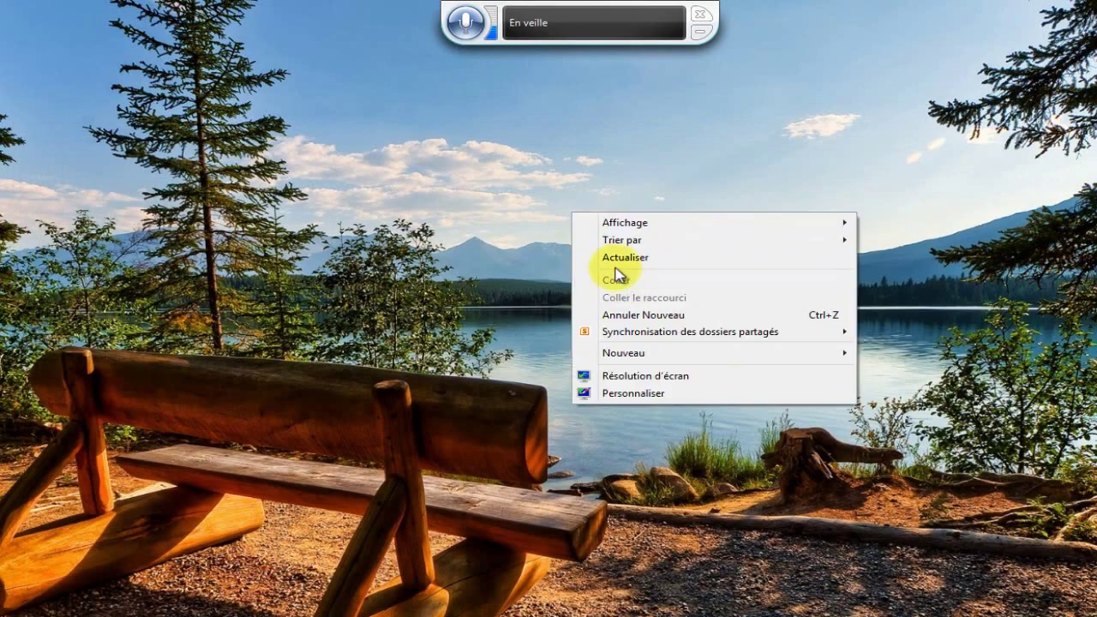
{"action": "left_click", "coordinate": [609, 257]}
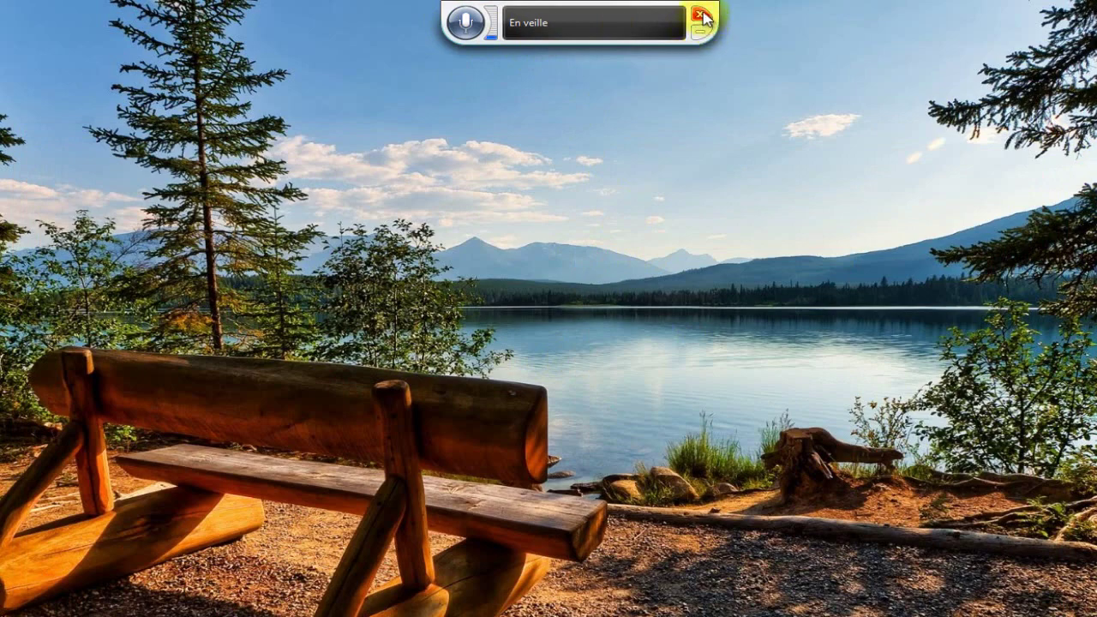
Close the speech recognition bar and refresh the desktop once more
{"action": "left_click", "coordinate": [700, 15]}
{"action": "right_click", "coordinate": [574, 148]}
{"action": "left_click", "coordinate": [619, 189]}
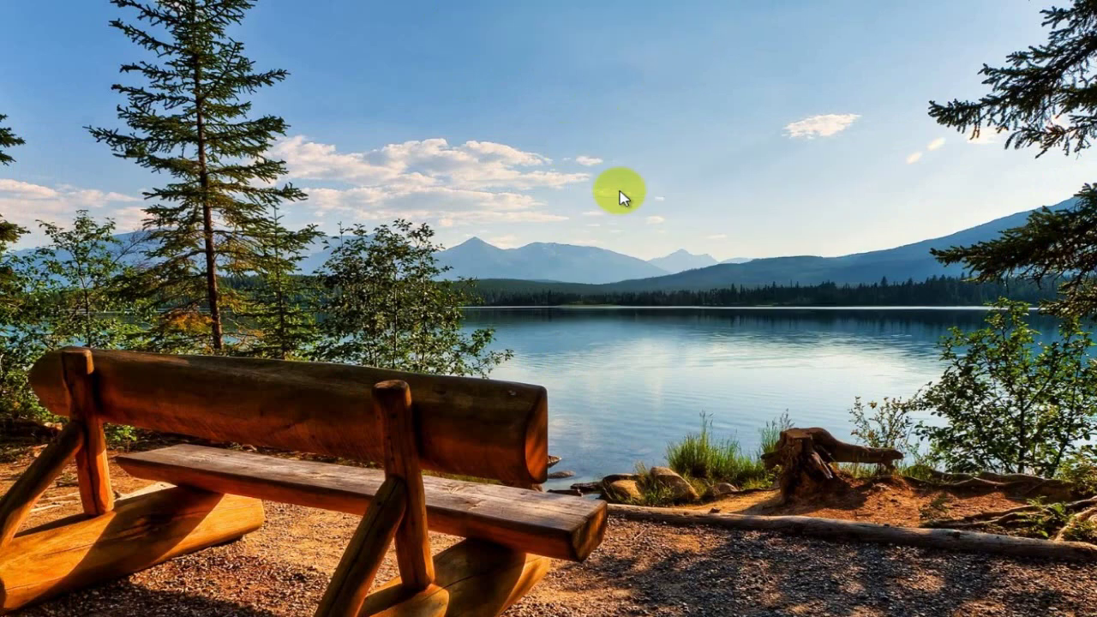